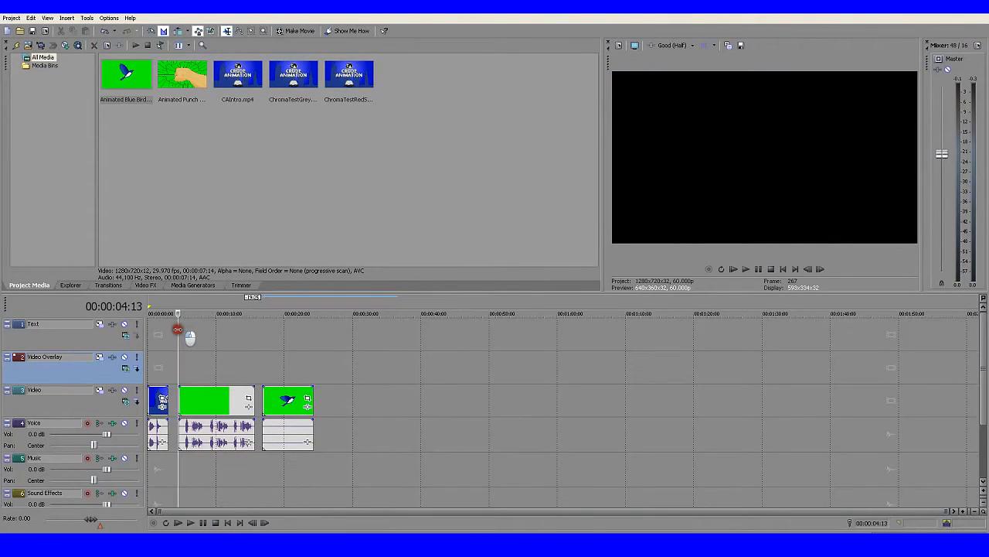
Play the animated punch clip in the preview up to its blue and green shattering transition
{"action": "left_click", "coordinate": [747, 269]}
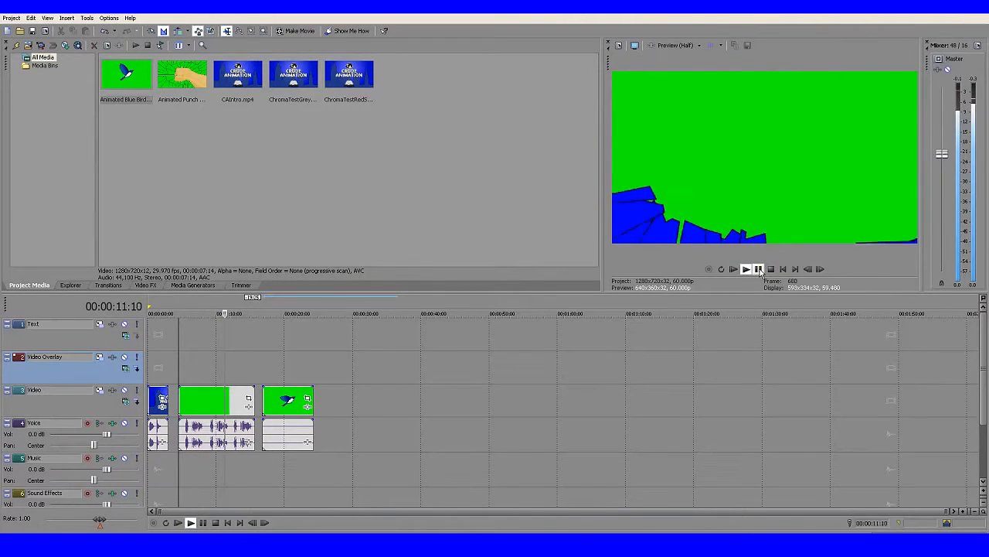
{"action": "left_click", "coordinate": [760, 271]}
{"action": "mouse_move", "coordinate": [227, 330]}
{"action": "left_mouse_down"}
{"action": "mouse_move", "coordinate": [237, 334]}
{"action": "mouse_move", "coordinate": [229, 330]}
{"action": "left_mouse_up"}
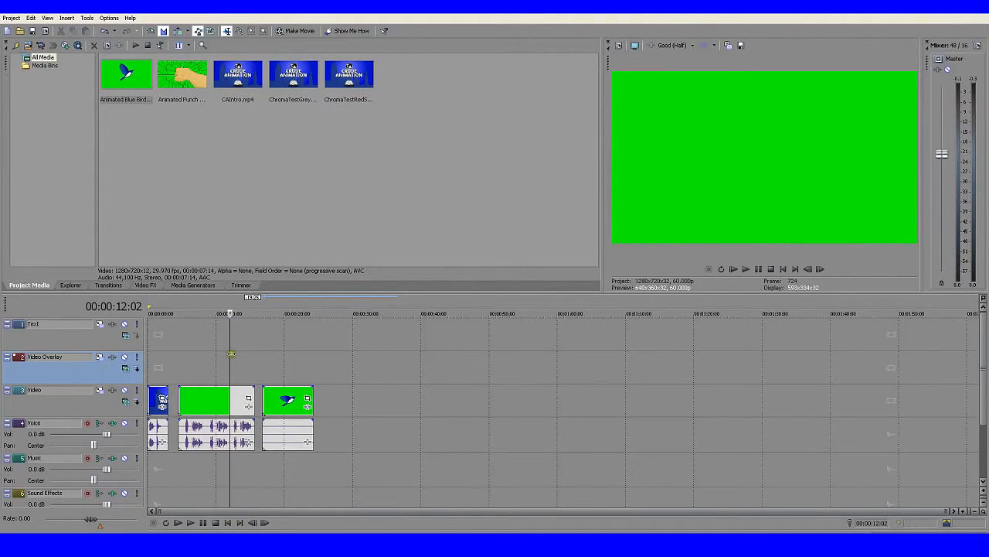
Play the Crude Animation intro clip from the start of the timeline
{"action": "left_click", "coordinate": [151, 360]}
{"action": "key", "text": "space"}
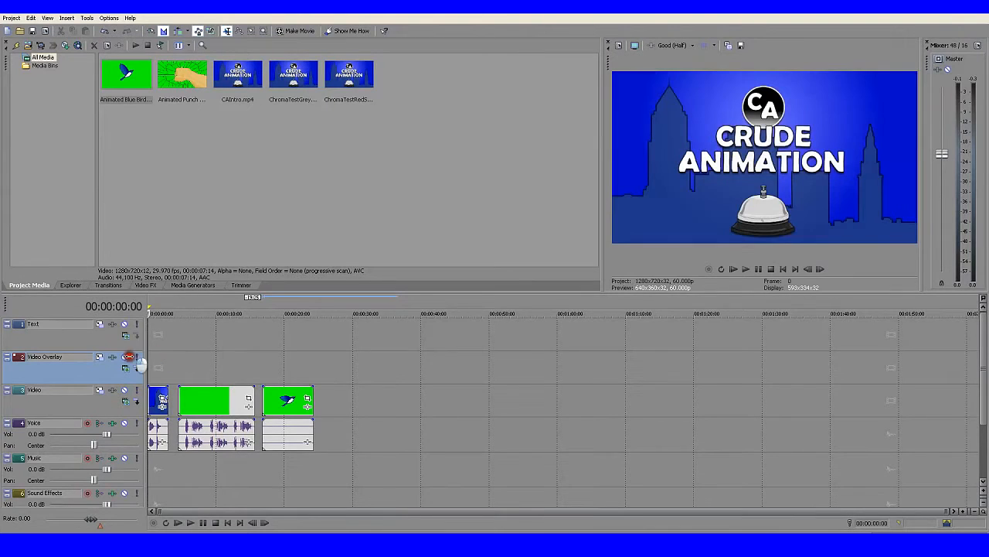
{"action": "key", "text": "space"}
{"action": "left_click", "coordinate": [746, 270]}
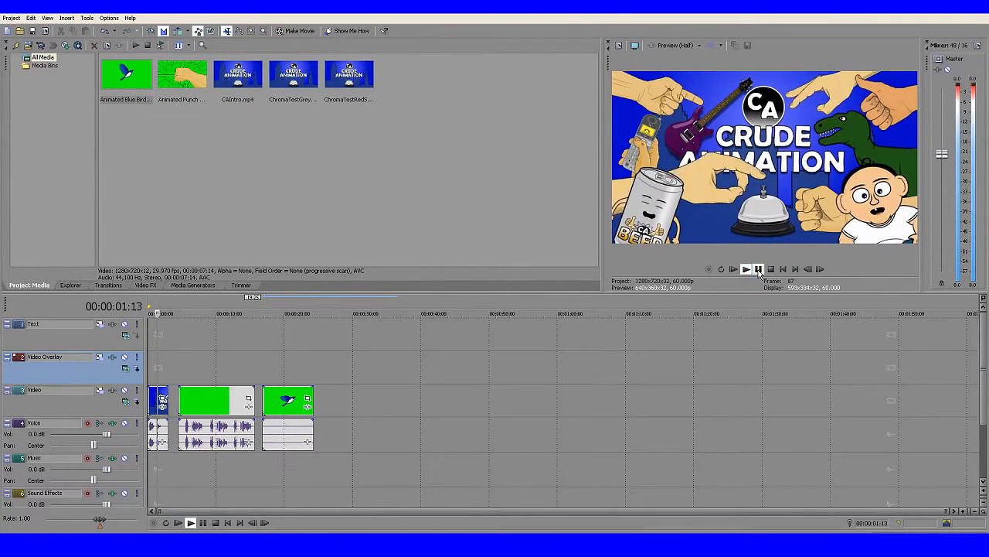
Scrub through the blue bird clip and the blue section of the punch clip to examine their backgrounds
{"action": "left_click_drag", "start_coordinate": [158, 331], "coordinate": [286, 334]}
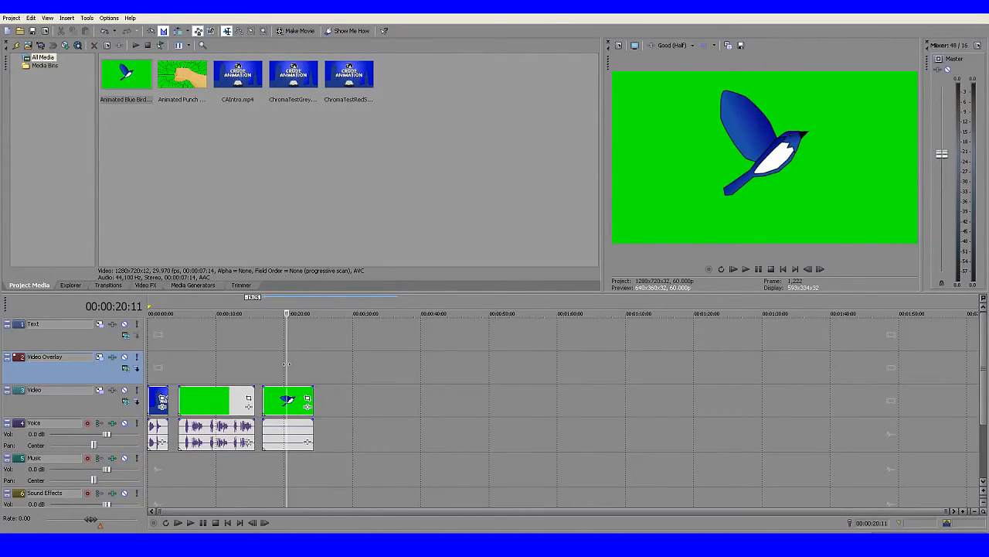
{"action": "left_click", "coordinate": [286, 364]}
{"action": "left_click_drag", "start_coordinate": [286, 364], "coordinate": [201, 375]}
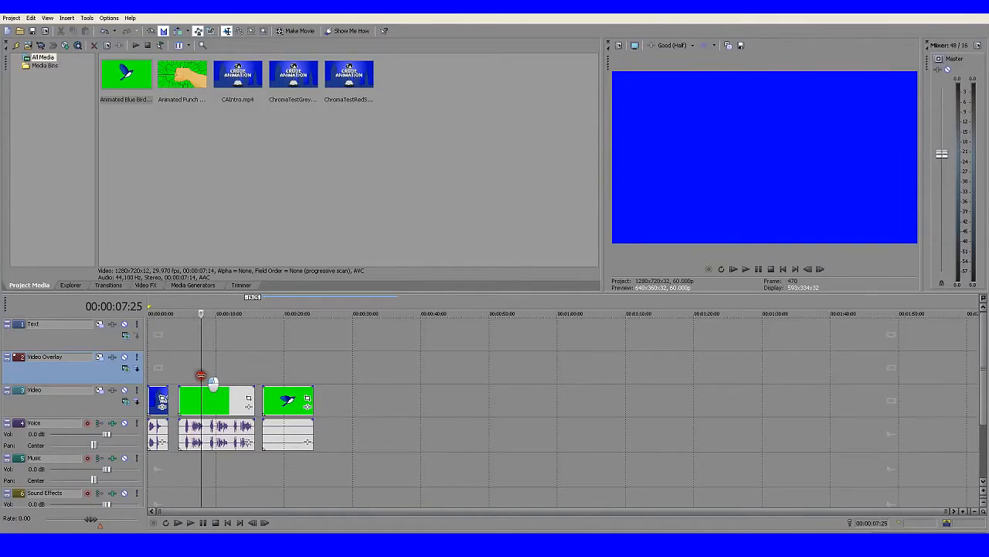
{"action": "left_click_drag", "start_coordinate": [201, 376], "coordinate": [200, 371]}
{"action": "left_click", "coordinate": [185, 398]}
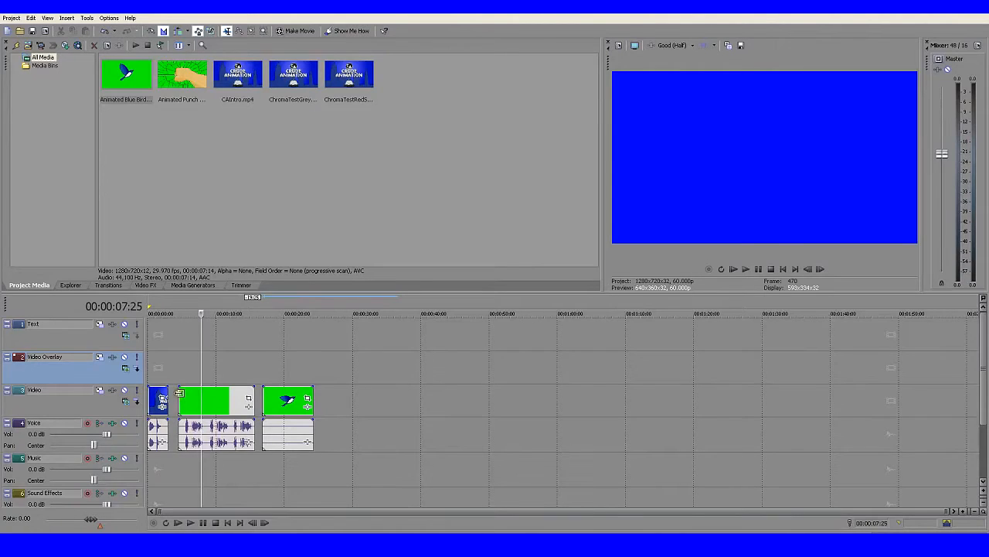
{"action": "mouse_move", "coordinate": [202, 336]}
{"action": "left_mouse_down"}
{"action": "mouse_move", "coordinate": [188, 338]}
{"action": "mouse_move", "coordinate": [206, 336]}
{"action": "left_mouse_up"}
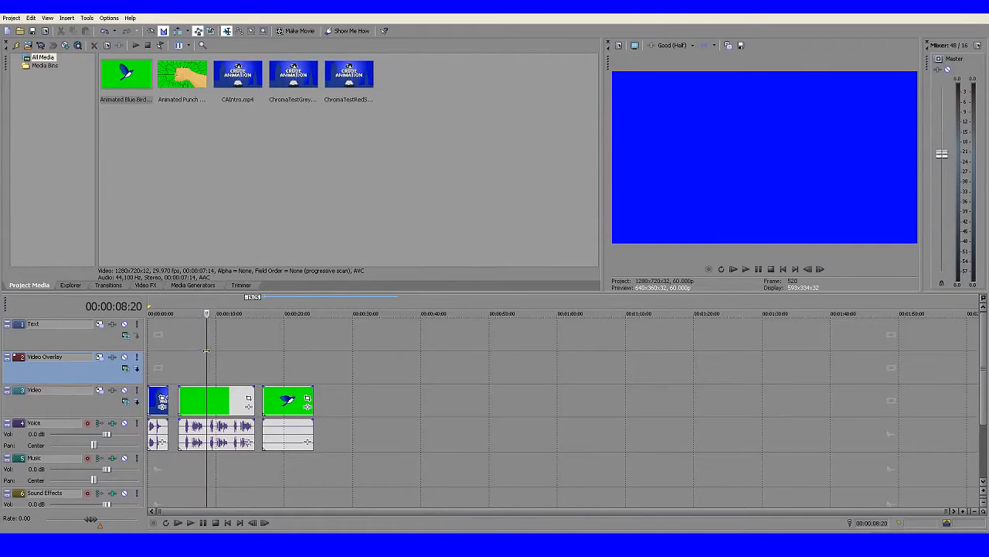
{"action": "mouse_move", "coordinate": [206, 350]}
{"action": "left_mouse_down"}
{"action": "mouse_move", "coordinate": [166, 358]}
{"action": "mouse_move", "coordinate": [206, 369]}
{"action": "mouse_move", "coordinate": [190, 358]}
{"action": "left_mouse_up"}
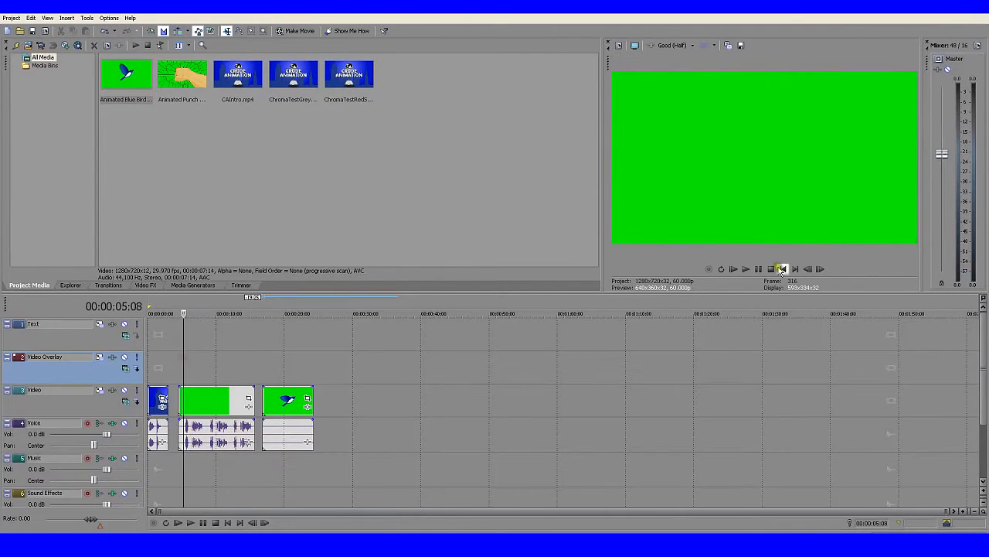
Play the punch clip's green-to-blue transition again and go back to the intro clip
{"action": "left_click", "coordinate": [748, 271]}
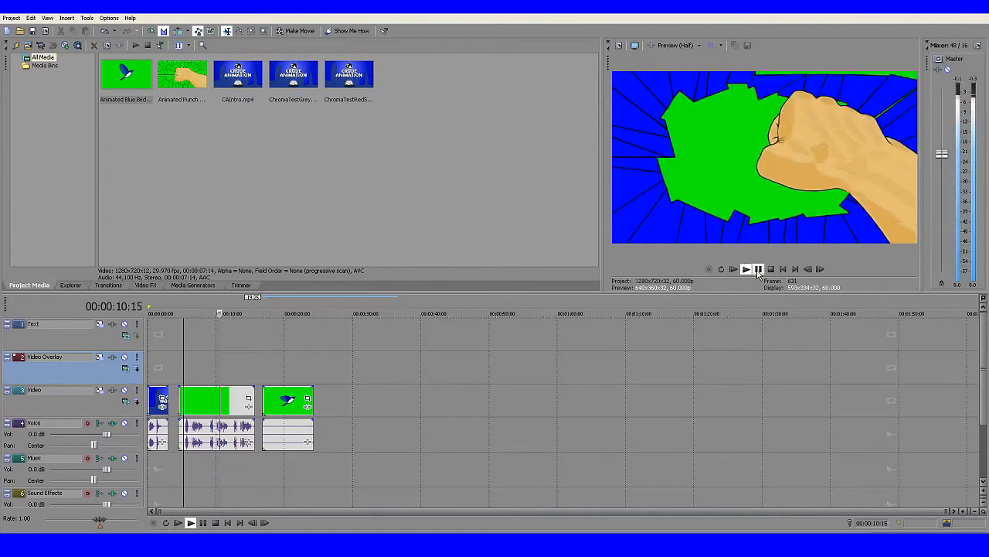
{"action": "left_click", "coordinate": [757, 271]}
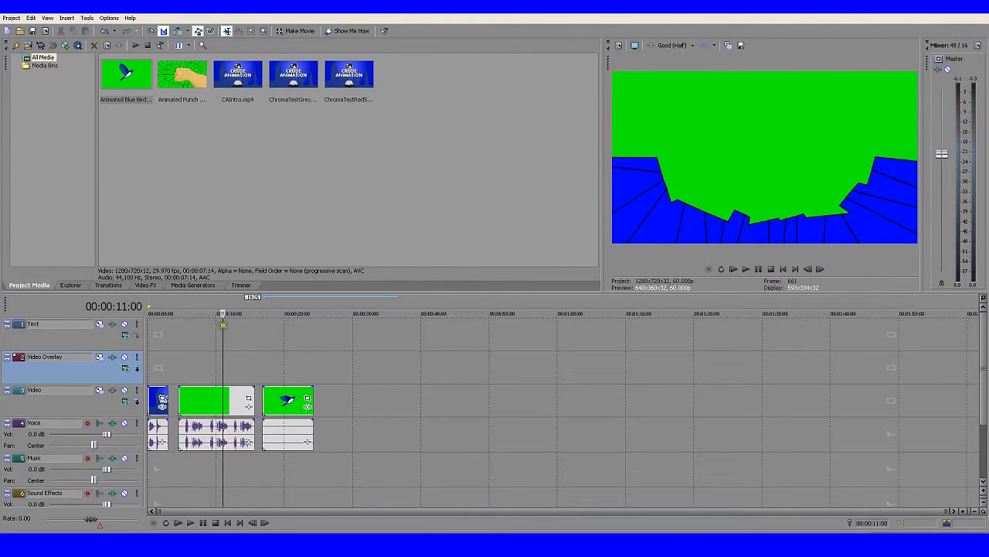
{"action": "left_click_drag", "start_coordinate": [223, 324], "coordinate": [155, 331]}
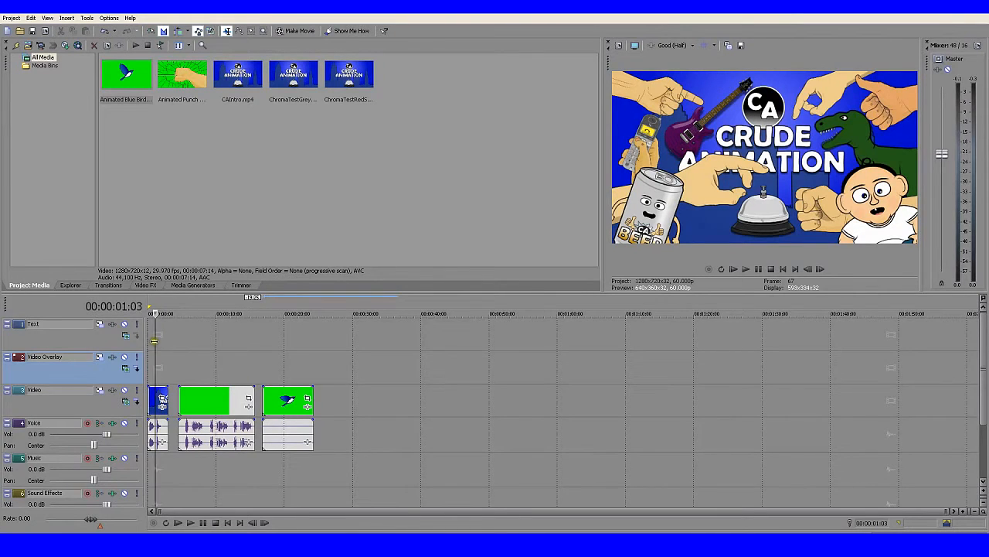
Trim the punch clip to its blue-screen section, ending at 00:00:12:09, and move it to the Video Overlay track near the intro's end
{"action": "left_click_drag", "start_coordinate": [154, 341], "coordinate": [203, 347]}
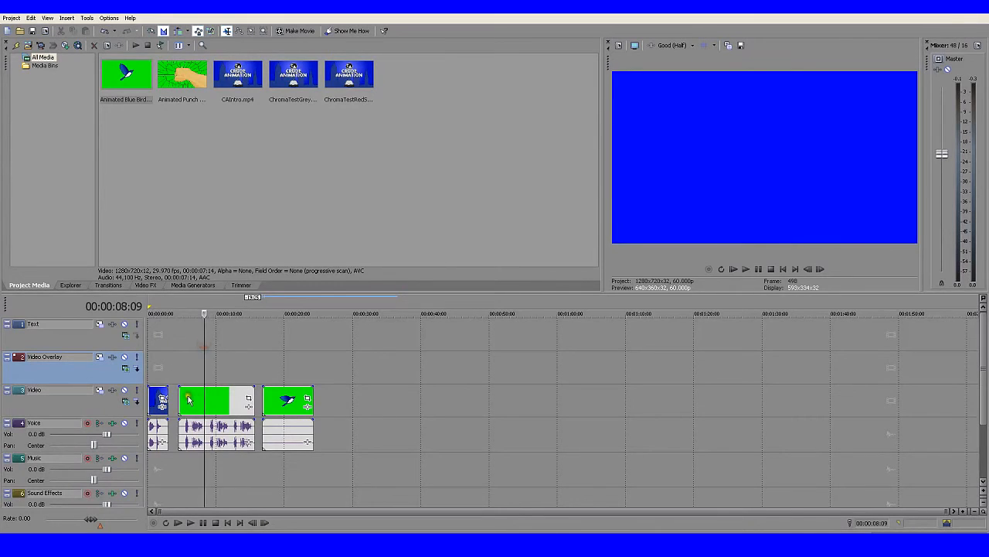
{"action": "left_click_drag", "start_coordinate": [178, 399], "coordinate": [231, 372]}
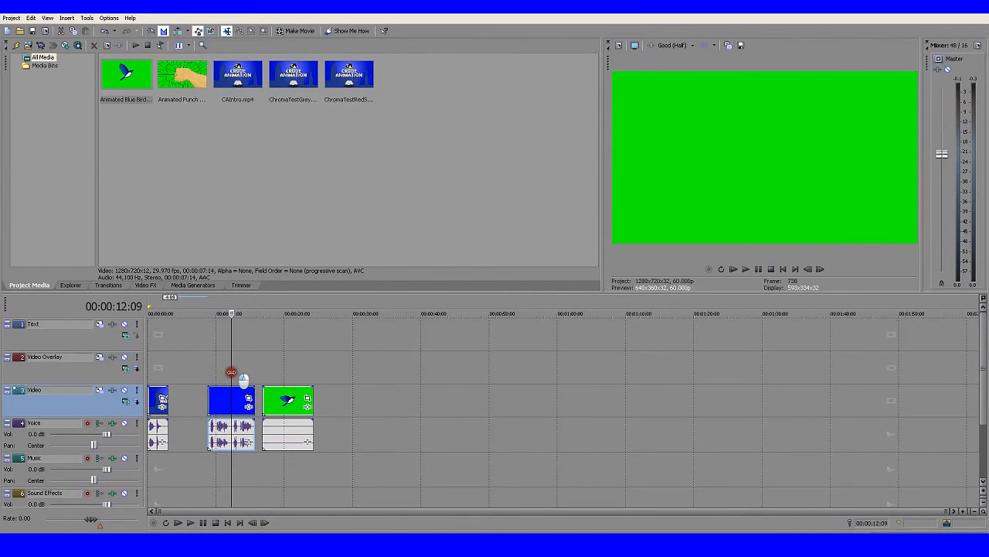
{"action": "left_click_drag", "start_coordinate": [255, 402], "coordinate": [231, 404]}
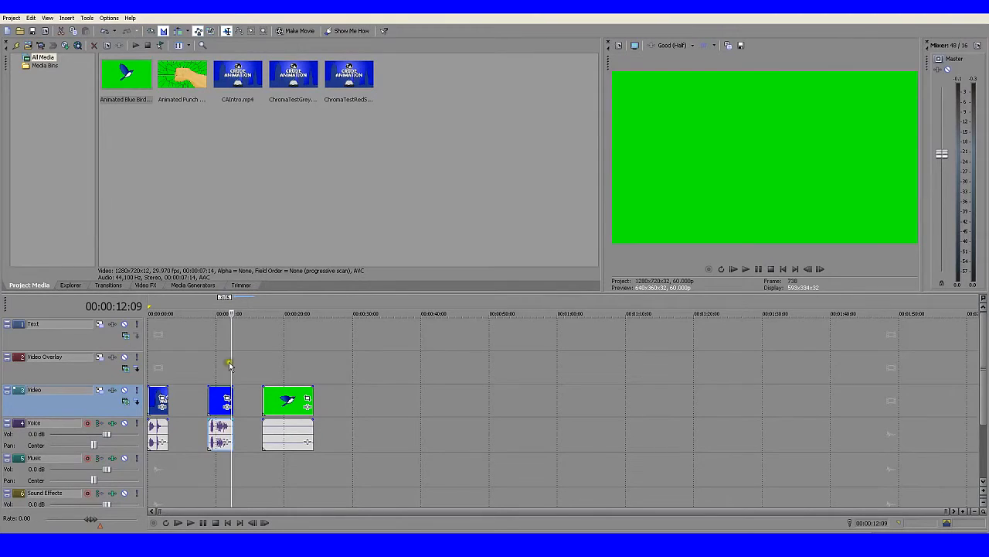
{"action": "left_click_drag", "start_coordinate": [227, 371], "coordinate": [168, 375]}
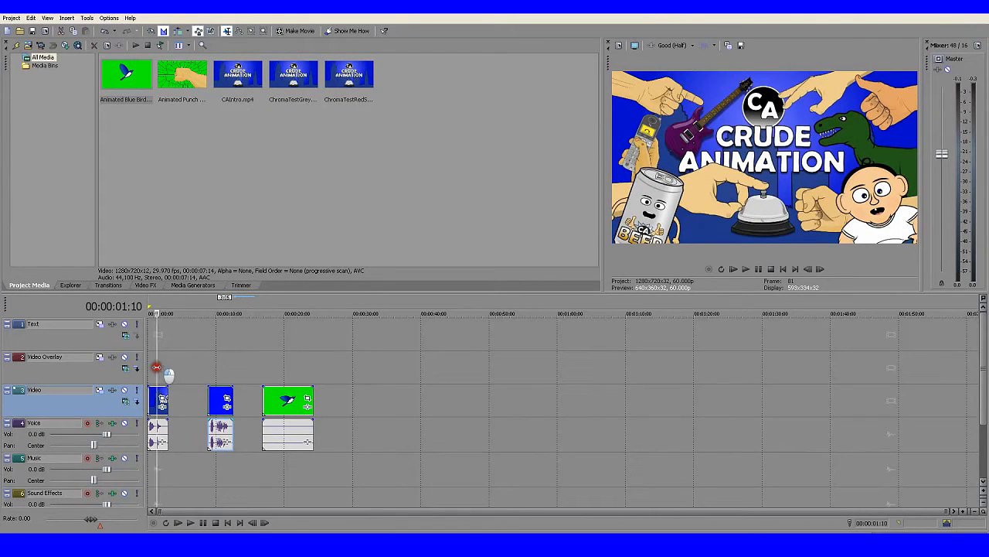
{"action": "mouse_move", "coordinate": [184, 353]}
{"action": "left_mouse_down"}
{"action": "mouse_move", "coordinate": [214, 349]}
{"action": "mouse_move", "coordinate": [212, 366]}
{"action": "mouse_move", "coordinate": [229, 369]}
{"action": "mouse_move", "coordinate": [232, 402]}
{"action": "mouse_move", "coordinate": [171, 364]}
{"action": "mouse_move", "coordinate": [193, 378]}
{"action": "mouse_move", "coordinate": [188, 370]}
{"action": "left_mouse_up"}
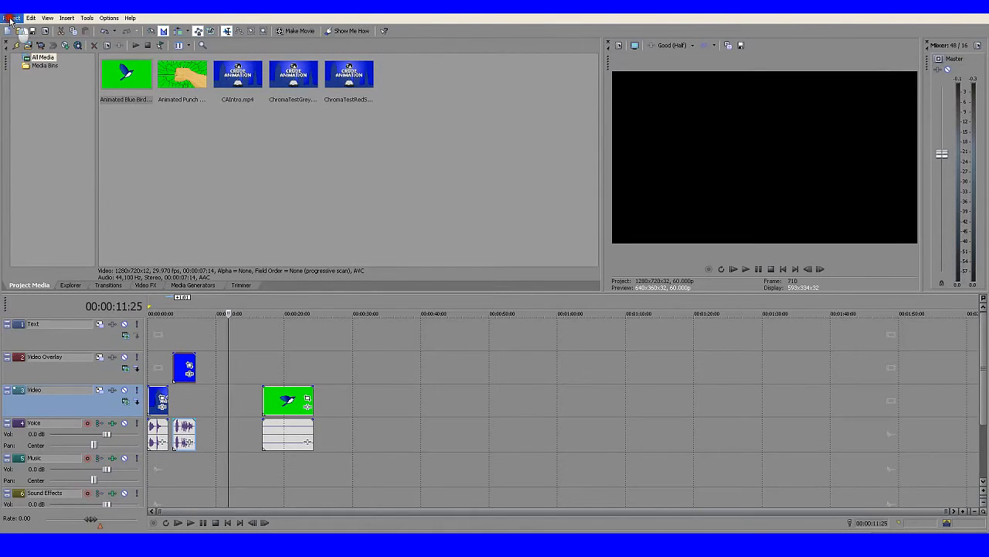
Import the intro still pictures and place CaIntroPic.jpg on the Video track directly after the intro clip
{"action": "left_click", "coordinate": [9, 18]}
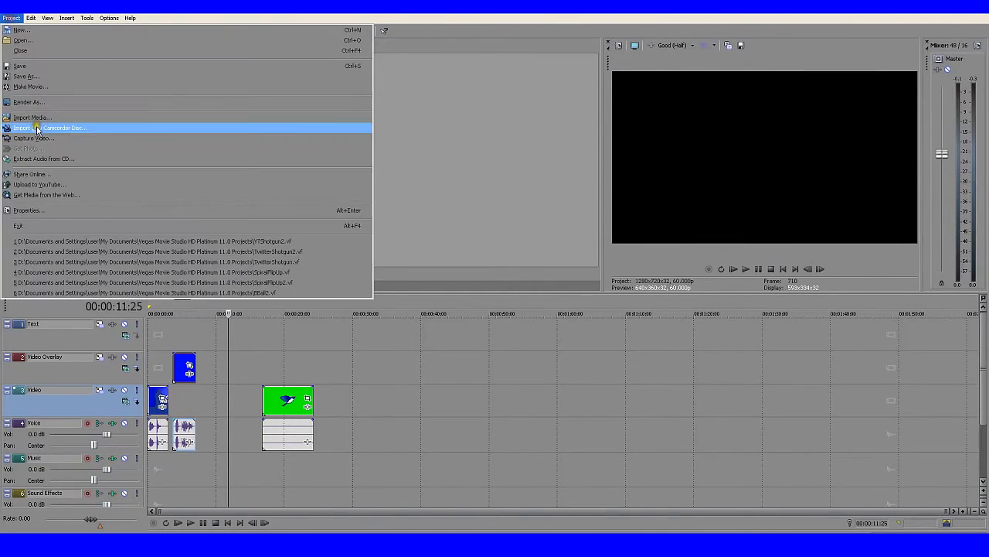
{"action": "left_click", "coordinate": [35, 126]}
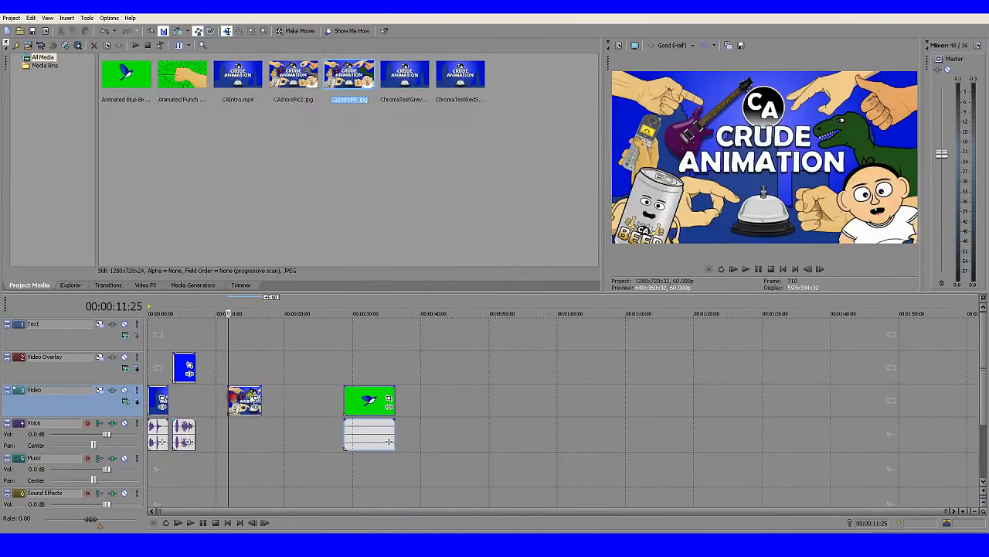
{"action": "left_click_drag", "start_coordinate": [250, 401], "coordinate": [170, 399]}
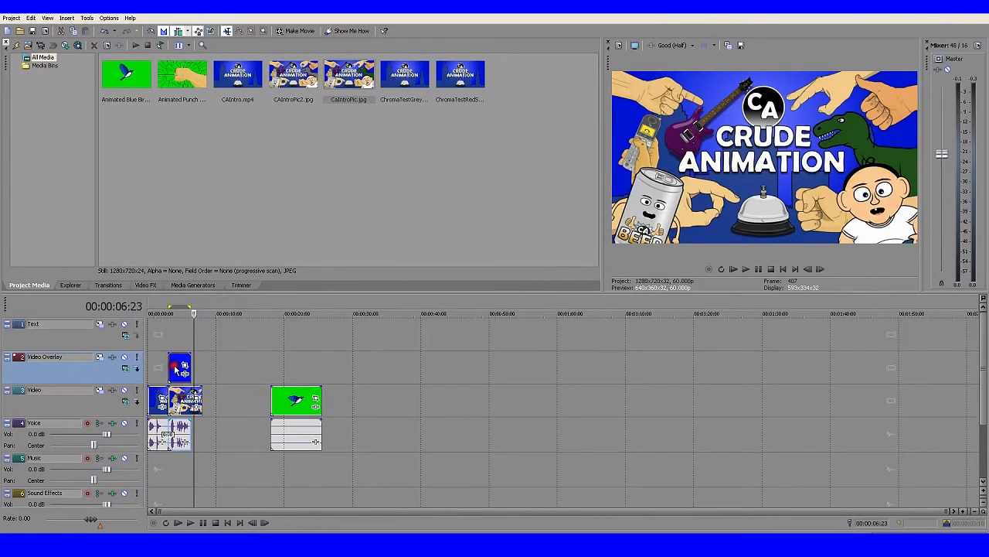
Delete the blue bird clip and shorten the intro picture to end together with the punch clip
{"action": "left_click", "coordinate": [298, 401]}
{"action": "right_click", "coordinate": [297, 402]}
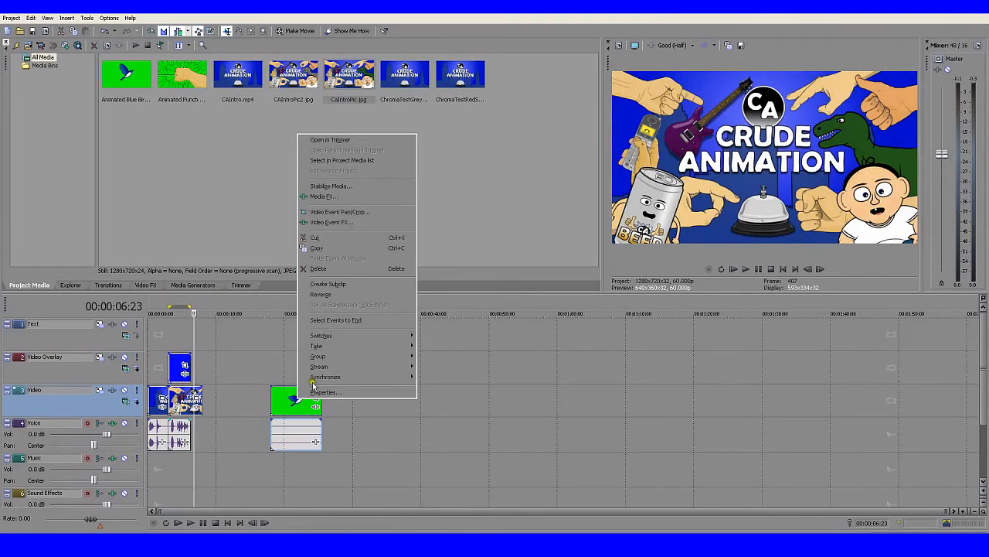
{"action": "left_click", "coordinate": [331, 269]}
{"action": "left_click_drag", "start_coordinate": [199, 330], "coordinate": [182, 334]}
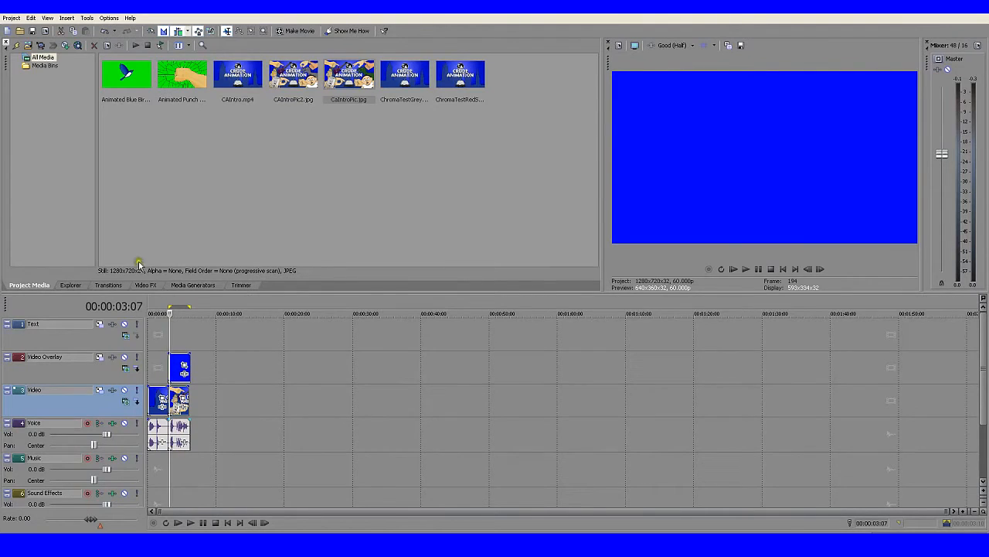
Apply the Chroma Keyer effect with the Pure Blue Screen preset to the punch clip on the Video Overlay track
{"action": "left_click", "coordinate": [145, 285]}
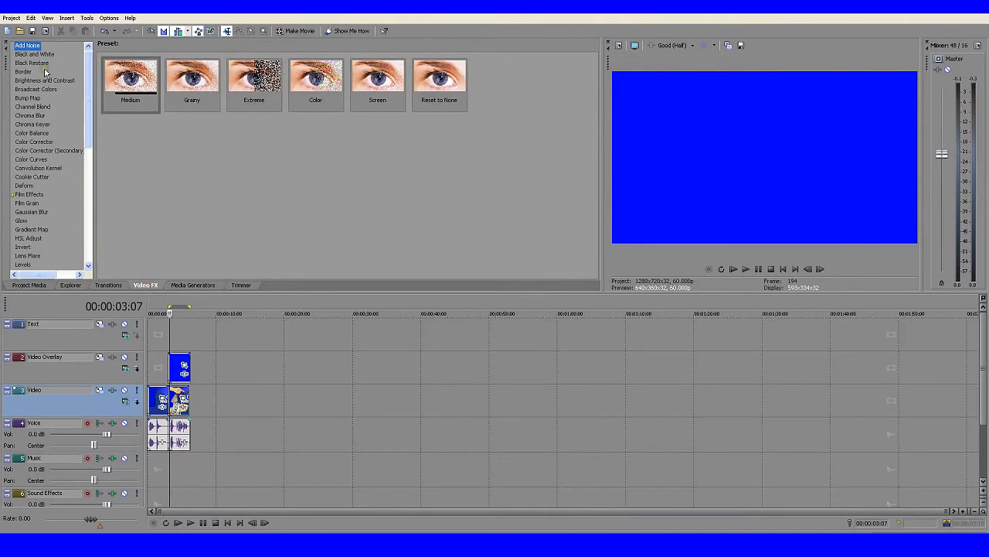
{"action": "left_click", "coordinate": [37, 124]}
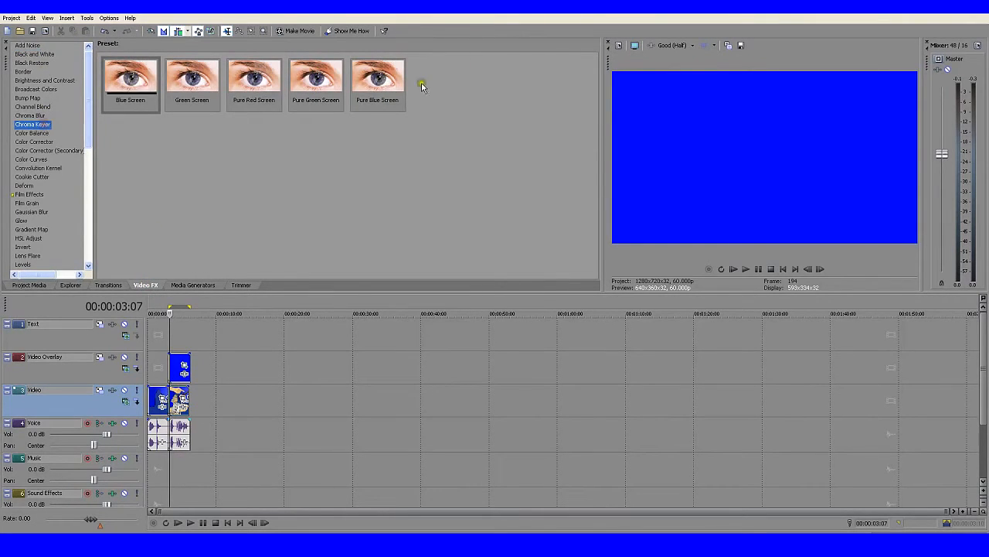
{"action": "left_click_drag", "start_coordinate": [377, 77], "coordinate": [181, 364]}
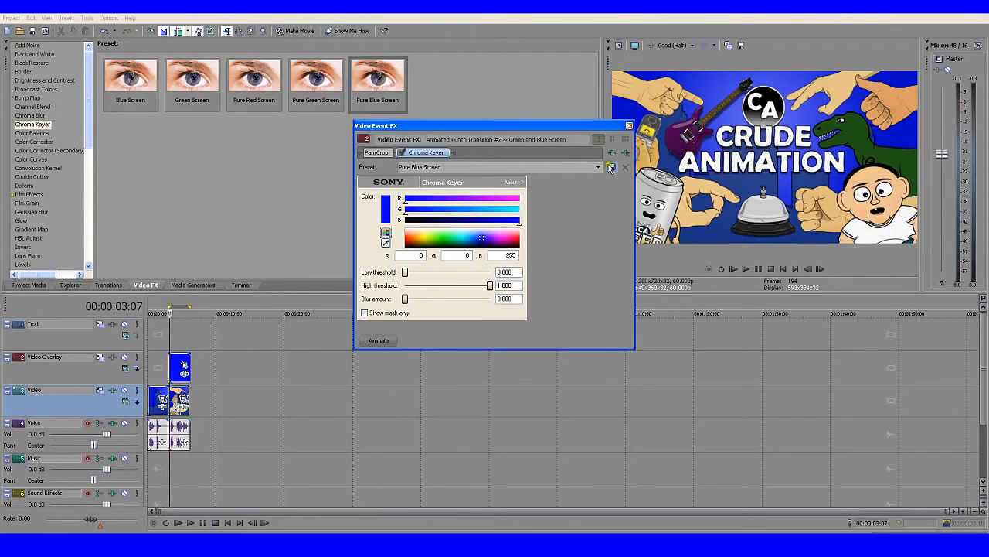
{"action": "left_click", "coordinate": [629, 125]}
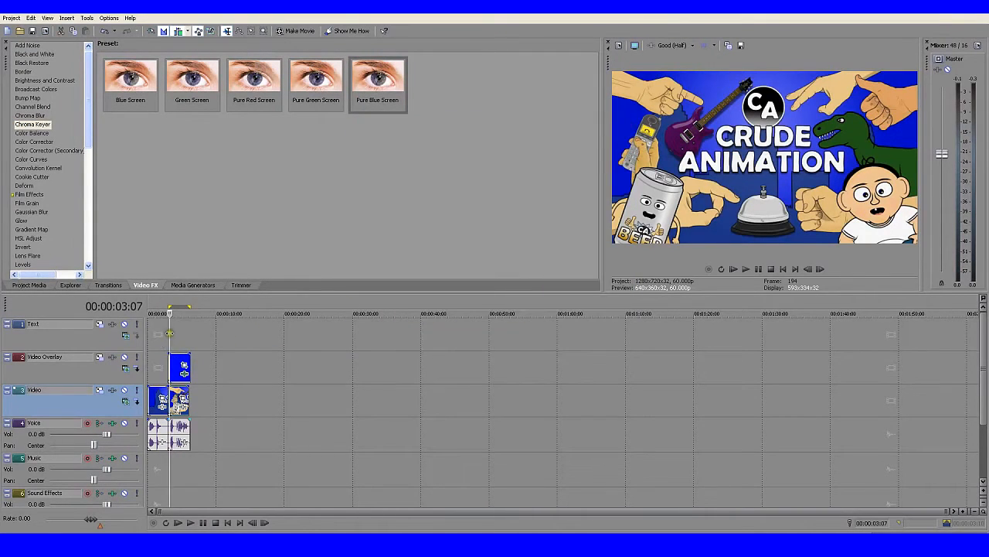
Check the start of the keyed punch and raise its Chroma Keyer low threshold to about 0.145
{"action": "left_click", "coordinate": [160, 333]}
{"action": "left_click_drag", "start_coordinate": [160, 333], "coordinate": [171, 333]}
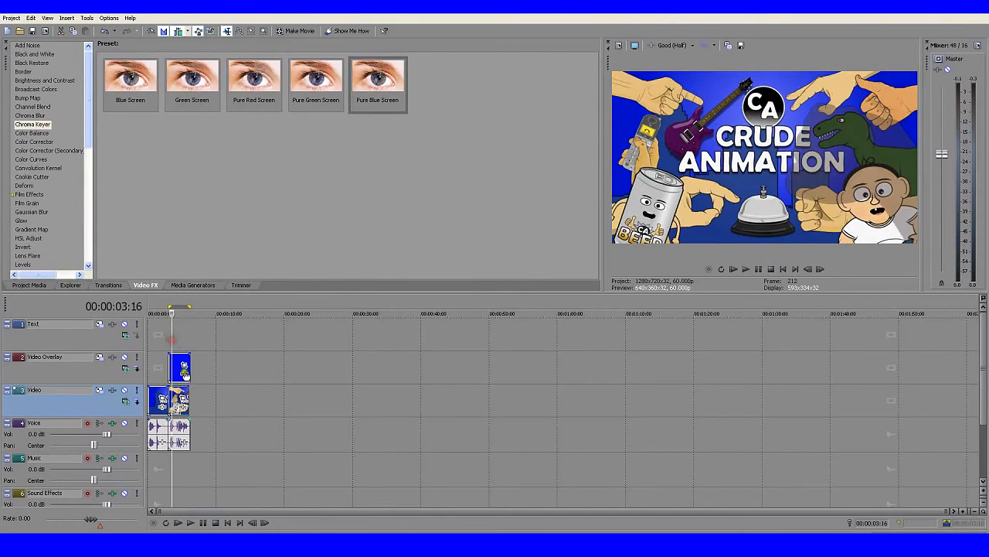
{"action": "left_click", "coordinate": [183, 371]}
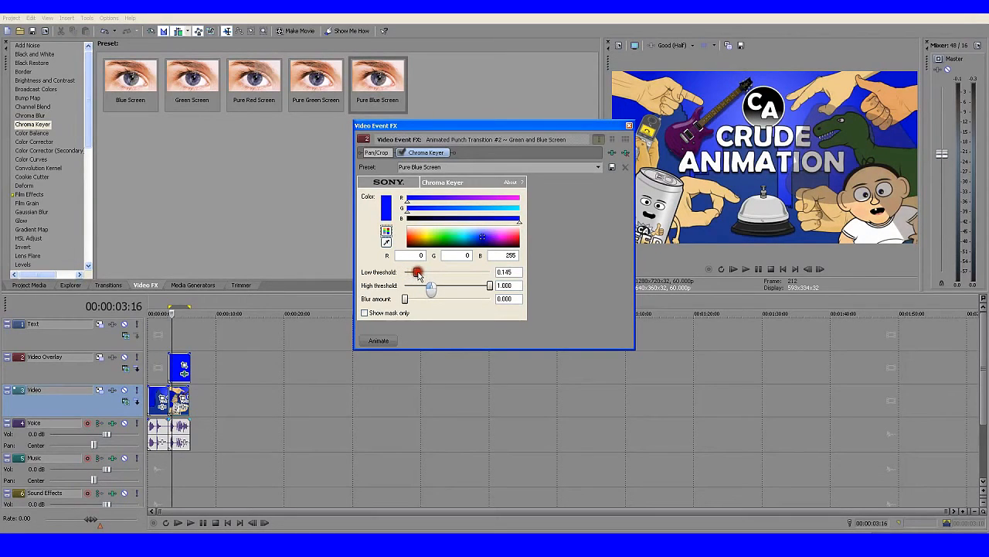
{"action": "left_click", "coordinate": [629, 126]}
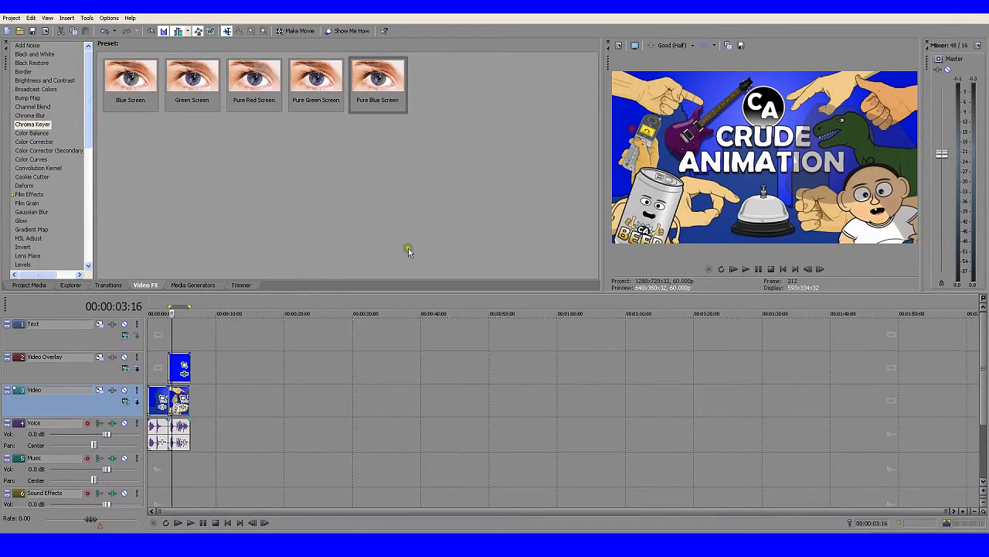
Disable resample in the properties of the punch clip on the Video Overlay track
{"action": "left_click_drag", "start_coordinate": [172, 337], "coordinate": [160, 337]}
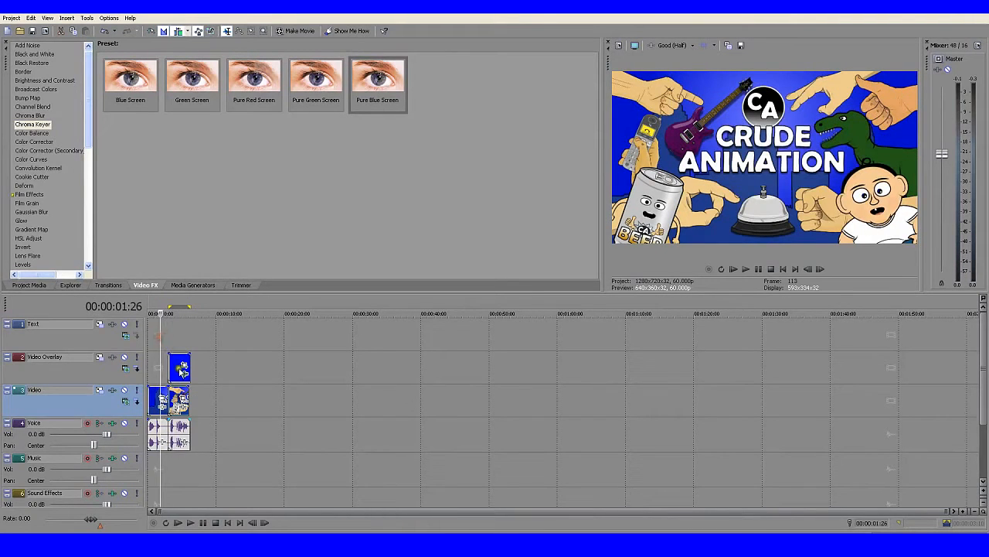
{"action": "right_click", "coordinate": [174, 361]}
{"action": "left_click", "coordinate": [232, 356]}
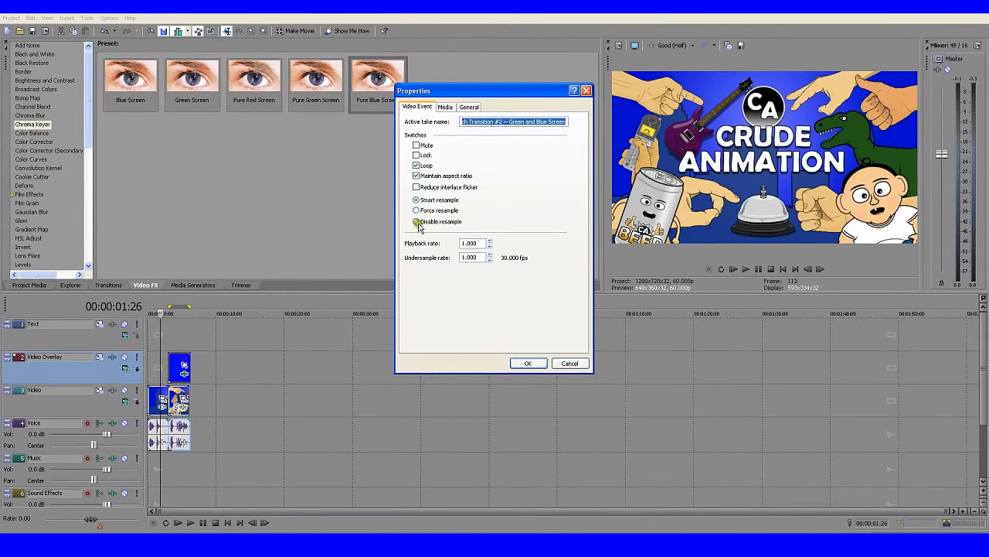
{"action": "left_click", "coordinate": [418, 222]}
{"action": "left_click", "coordinate": [533, 363]}
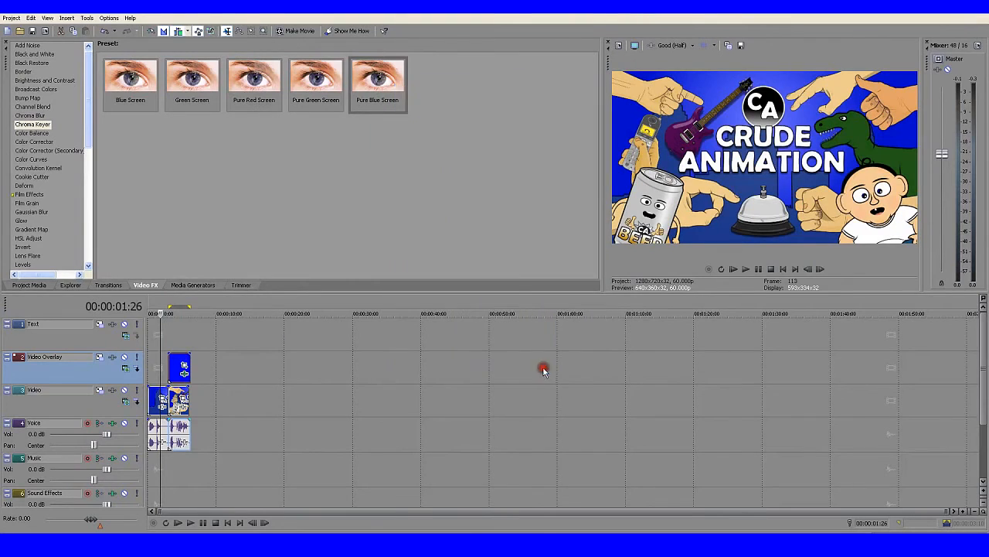
Disable resample in the properties of the CaIntroPic picture on the Video track
{"action": "right_click", "coordinate": [177, 398]}
{"action": "left_click", "coordinate": [186, 392]}
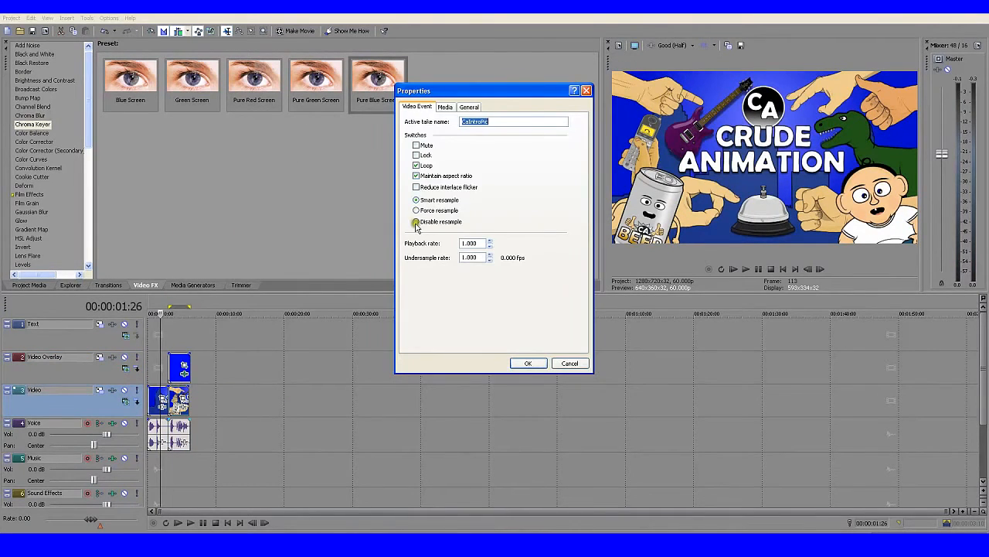
{"action": "left_click", "coordinate": [521, 363]}
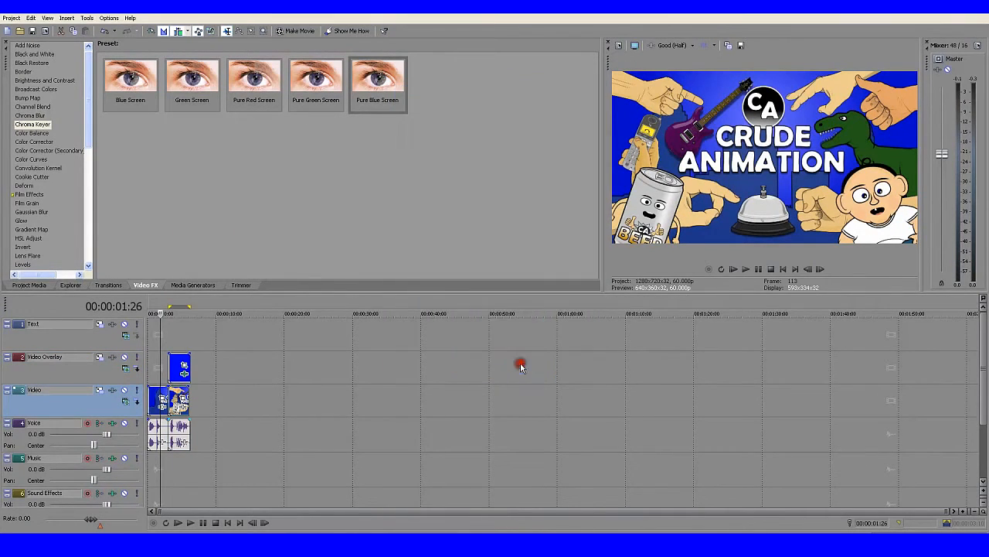
Disable resample in the properties of the CAIntro clip on the Video track and scrub through the timeline to check it
{"action": "right_click", "coordinate": [163, 399]}
{"action": "left_click", "coordinate": [177, 391]}
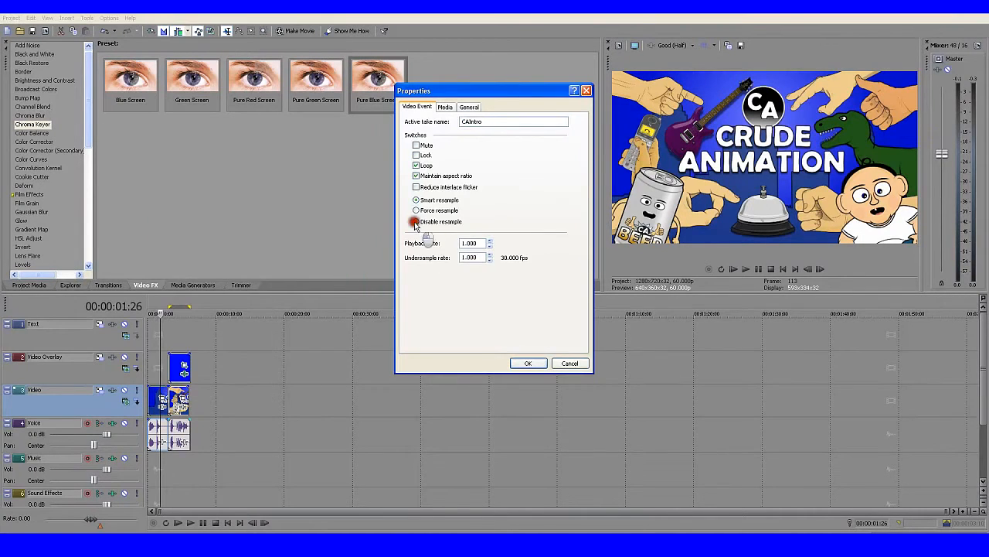
{"action": "left_click", "coordinate": [520, 362]}
{"action": "left_click", "coordinate": [149, 333]}
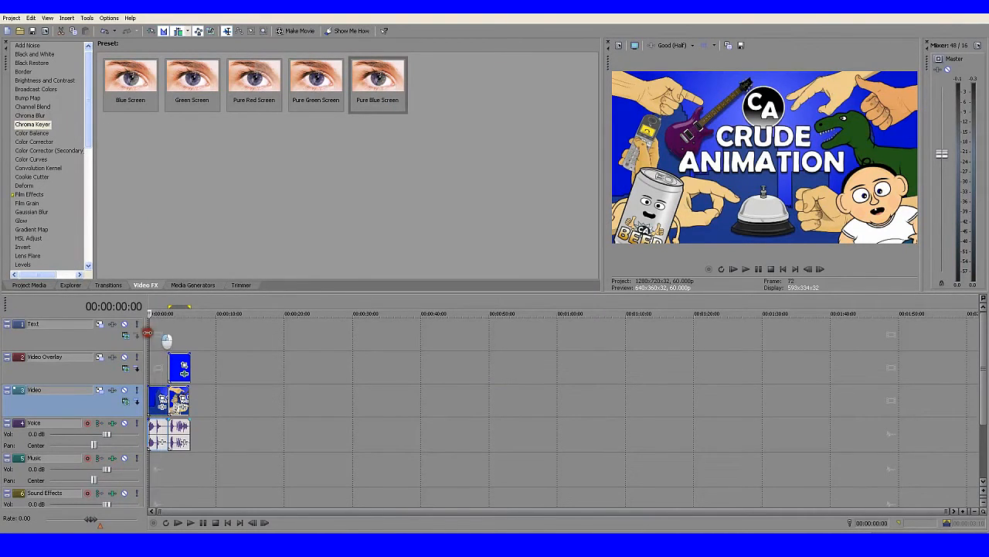
{"action": "left_click_drag", "start_coordinate": [149, 334], "coordinate": [180, 335]}
{"action": "left_click_drag", "start_coordinate": [194, 341], "coordinate": [193, 338]}
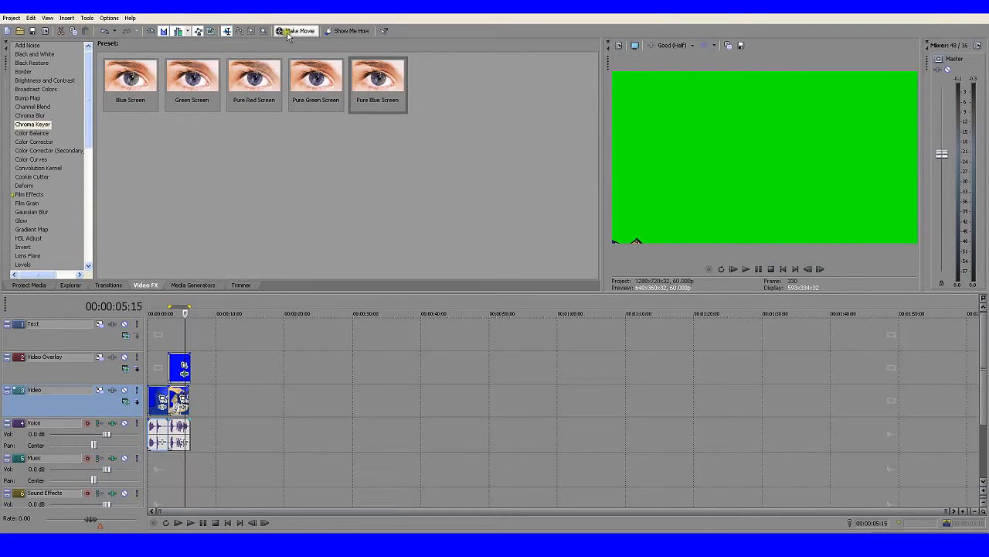
Set the full-resolution rendering quality to Best in the project properties and apply the change
{"action": "left_click", "coordinate": [10, 19]}
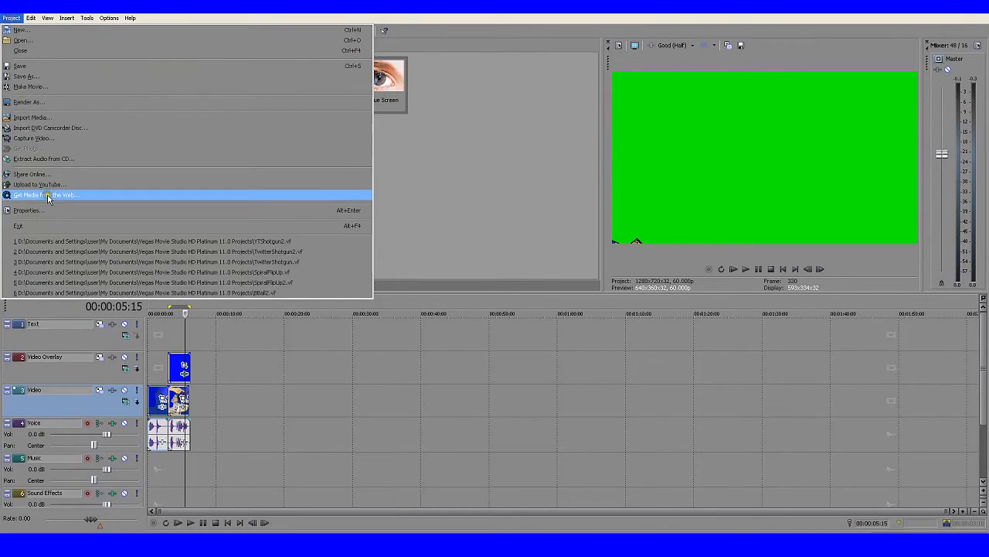
{"action": "left_click", "coordinate": [46, 197]}
{"action": "left_click", "coordinate": [577, 203]}
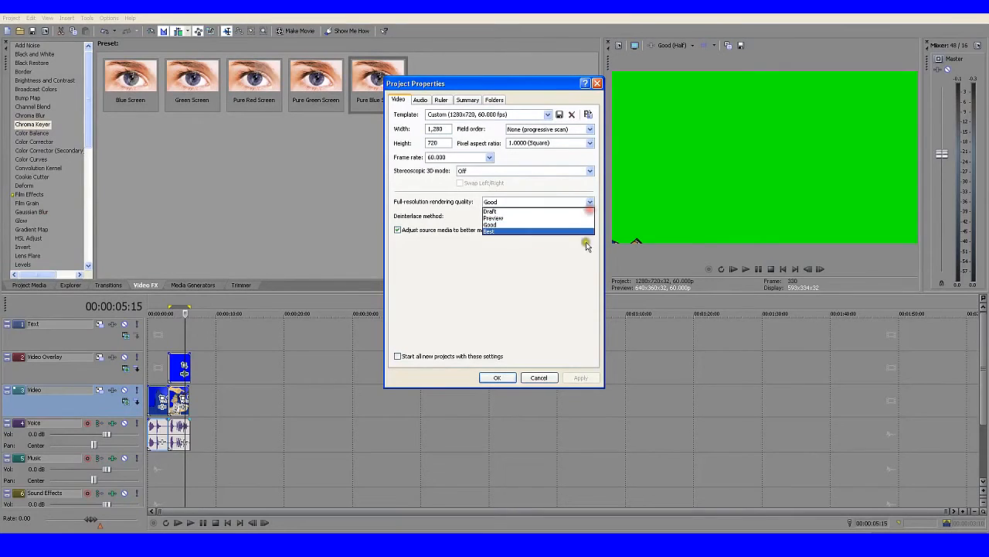
{"action": "left_click", "coordinate": [581, 232]}
{"action": "left_click", "coordinate": [580, 378]}
{"action": "left_click", "coordinate": [499, 378]}
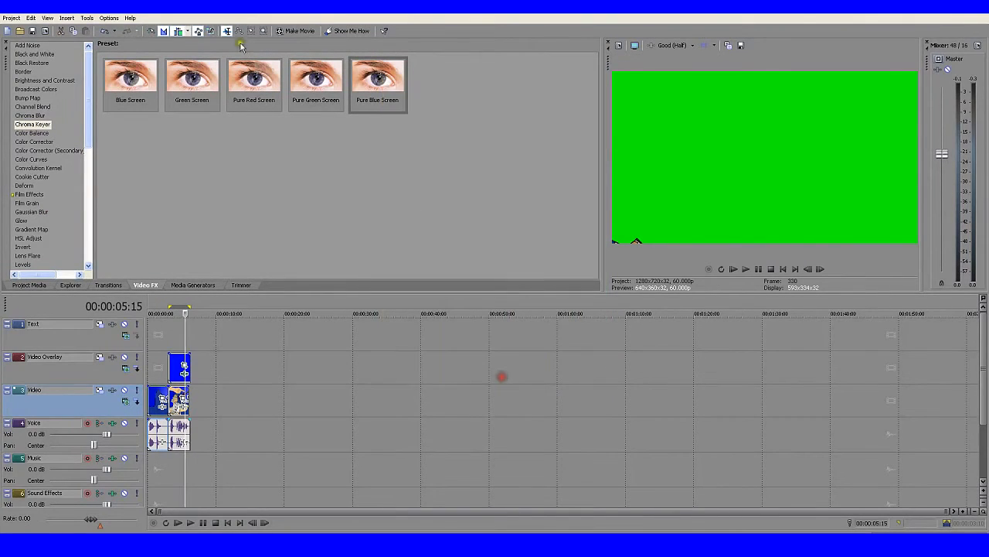
Render the project as GreenTest.mp4 with the Cartoons60fps template and close the render progress dialog
{"action": "left_click", "coordinate": [294, 31]}
{"action": "left_click", "coordinate": [431, 313]}
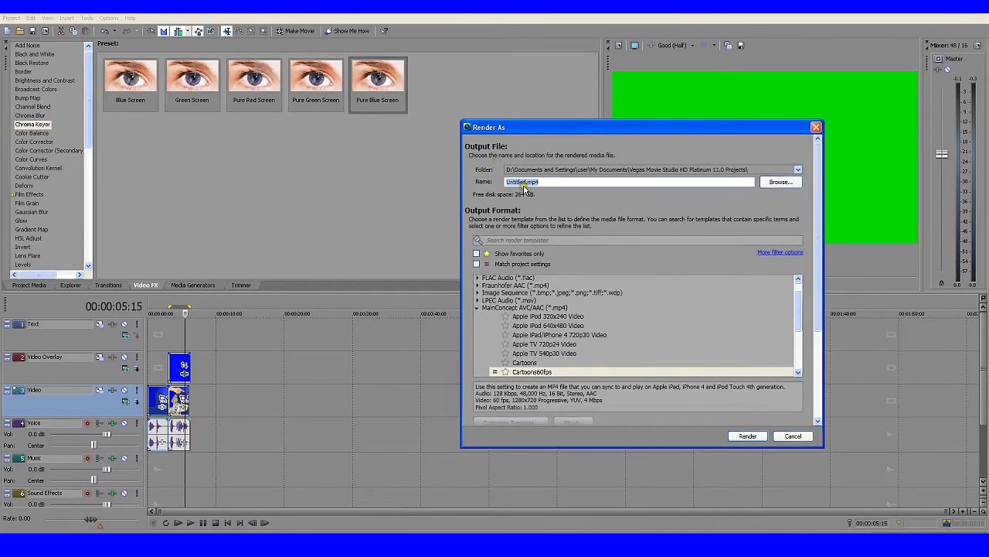
{"action": "left_click_drag", "start_coordinate": [524, 182], "coordinate": [481, 186]}
{"action": "left_click", "coordinate": [747, 438]}
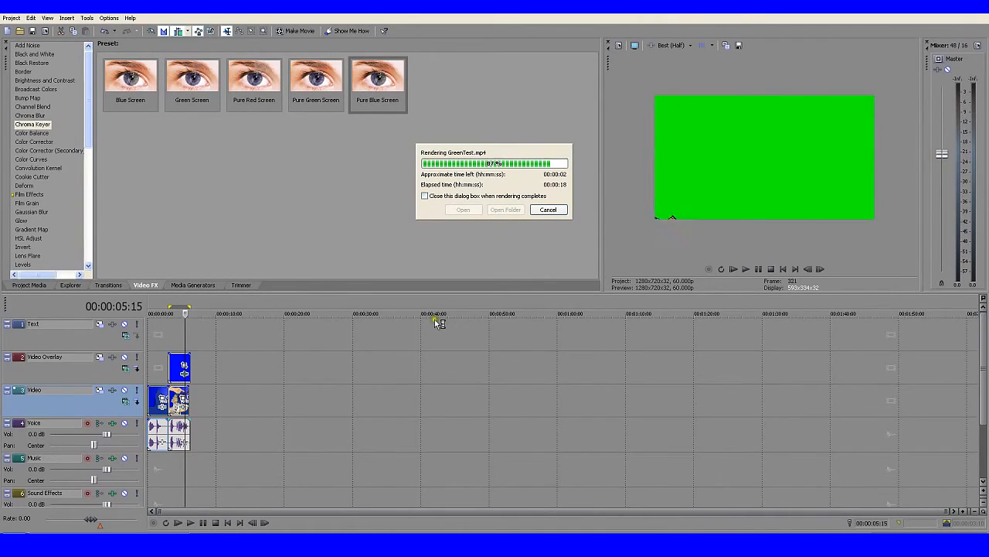
{"action": "left_click", "coordinate": [549, 211]}
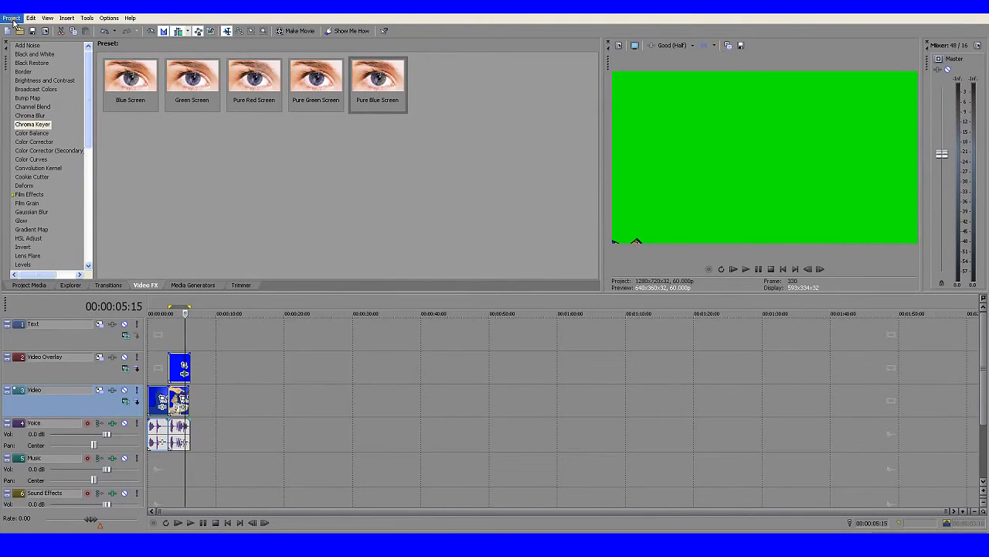
Select all clips on the Video Overlay, Video and Voice tracks and delete them from the timeline
{"action": "left_click", "coordinate": [251, 30]}
{"action": "left_click_drag", "start_coordinate": [266, 361], "coordinate": [147, 445]}
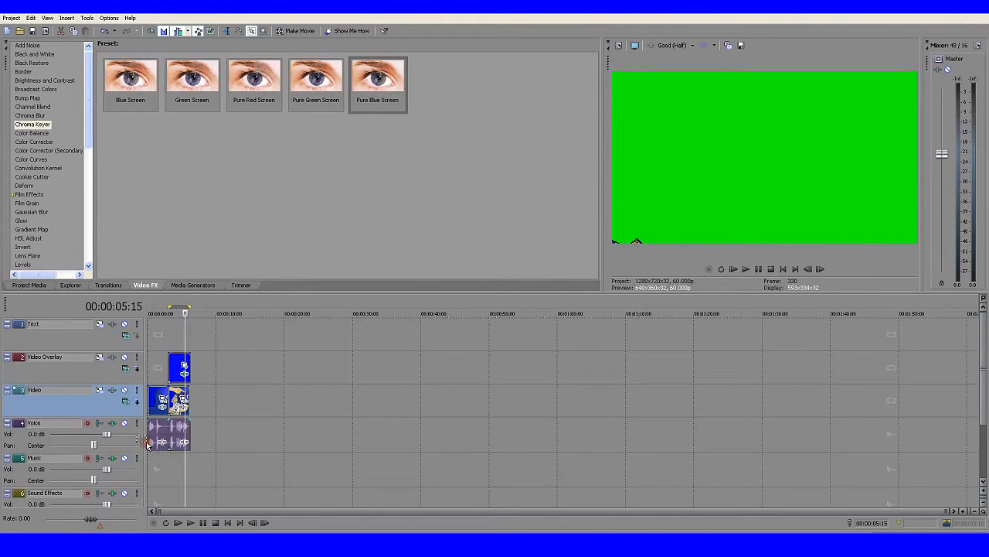
{"action": "key", "text": "Delete"}
Import the rendered GreenTest file from the Vegas Movie Studio HD Platinum 11.0 Projects folder in My Documents
{"action": "left_click", "coordinate": [11, 17]}
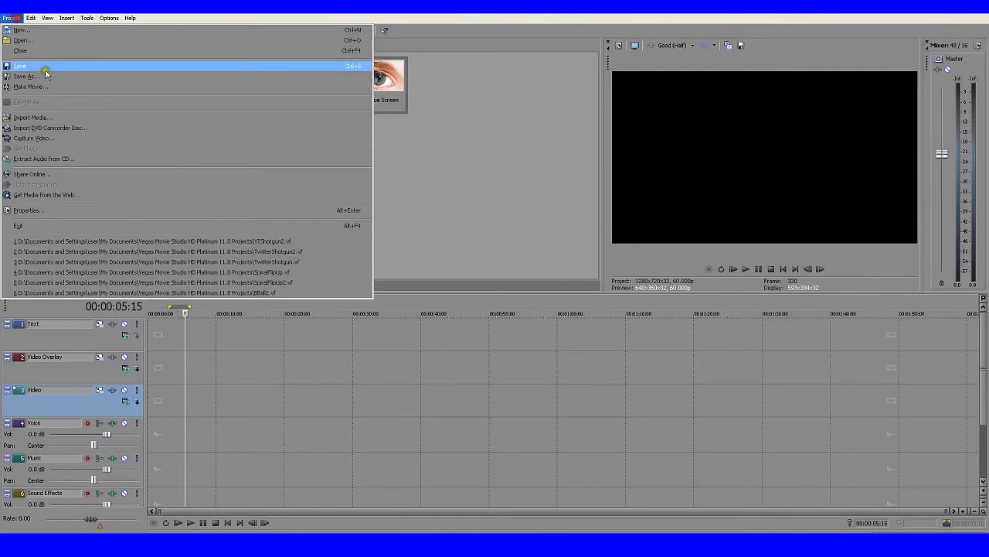
{"action": "left_click", "coordinate": [43, 117]}
{"action": "left_click", "coordinate": [530, 107]}
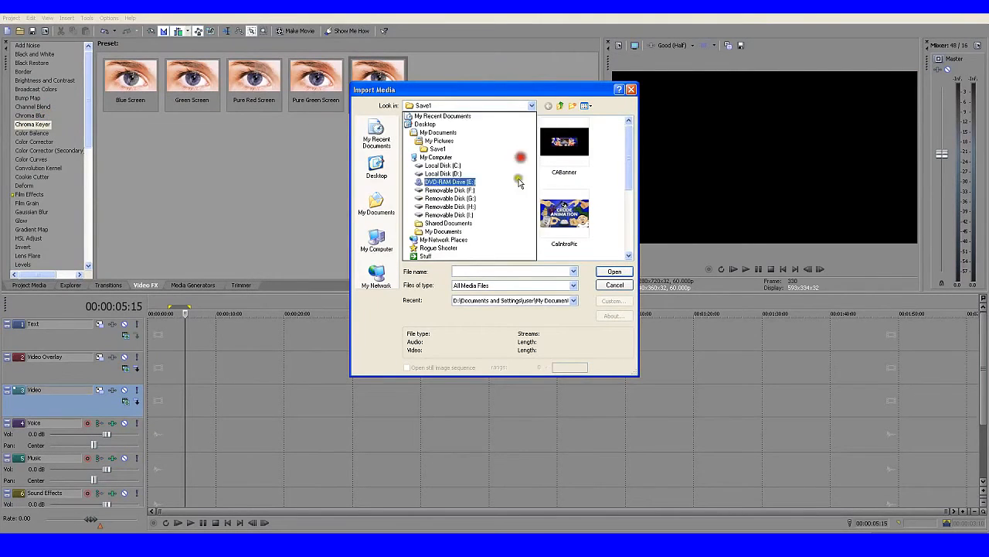
{"action": "left_click", "coordinate": [507, 230]}
{"action": "double_click", "coordinate": [446, 184]}
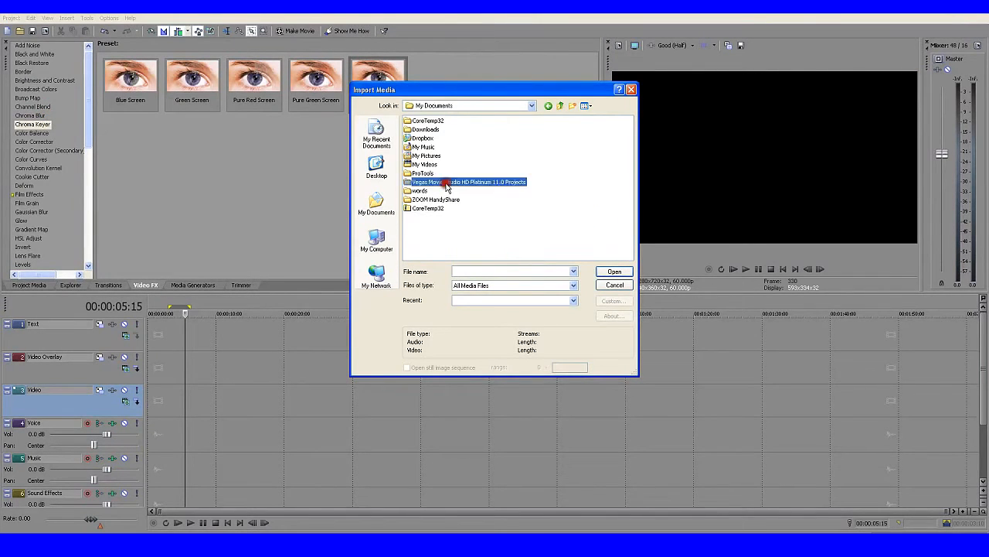
{"action": "double_click", "coordinate": [424, 146]}
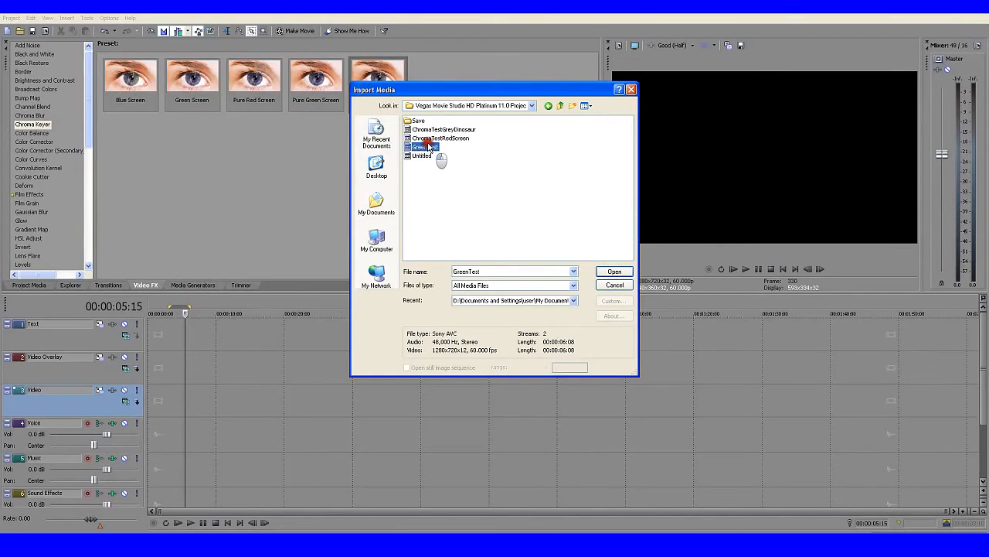
Place GreenTest.mp4 at the start of the Video track, play it through and scrub back to the punch
{"action": "left_click_drag", "start_coordinate": [523, 75], "coordinate": [241, 409]}
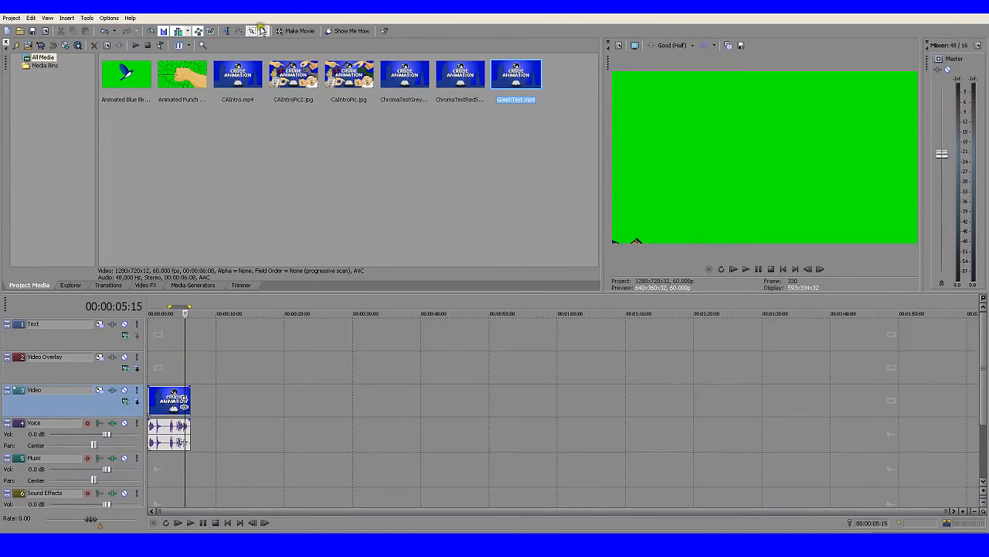
{"action": "left_click", "coordinate": [734, 269]}
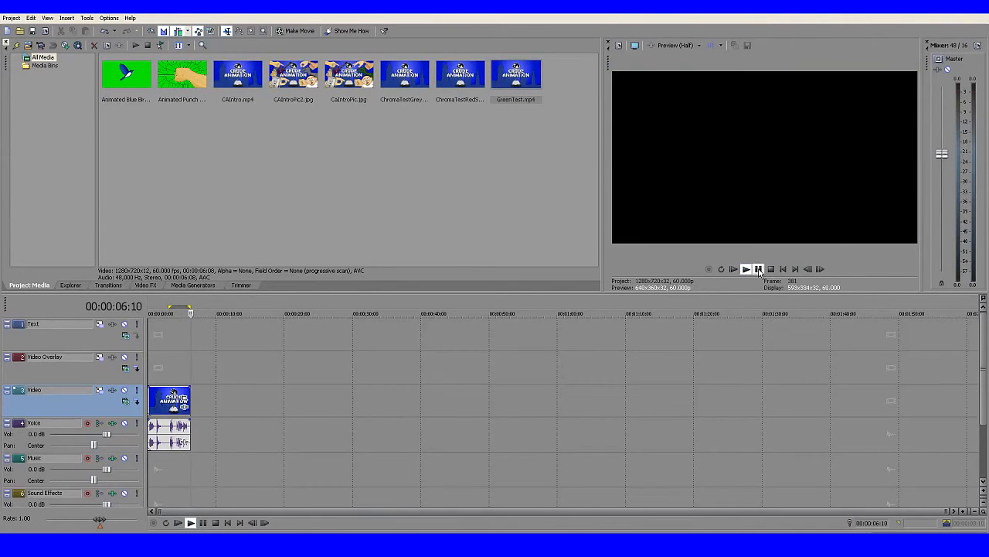
{"action": "left_click", "coordinate": [758, 269]}
{"action": "mouse_move", "coordinate": [197, 328]}
{"action": "left_mouse_down"}
{"action": "mouse_move", "coordinate": [159, 330]}
{"action": "mouse_move", "coordinate": [187, 326]}
{"action": "mouse_move", "coordinate": [177, 326]}
{"action": "left_mouse_up"}
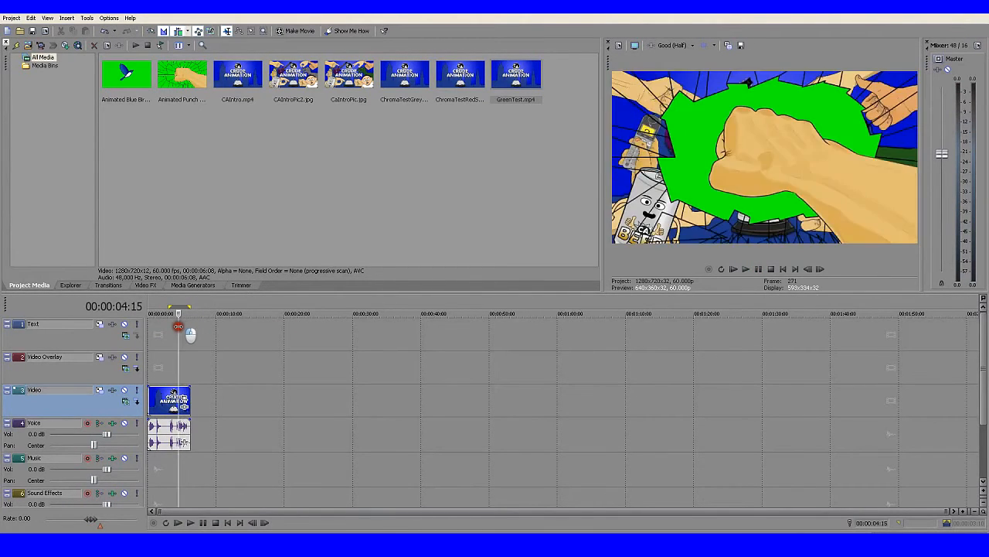
Add the animated blue bird green-screen clip to the Video track and move the GreenTest video to the Video Overlay track
{"action": "left_click_drag", "start_coordinate": [126, 75], "coordinate": [294, 403]}
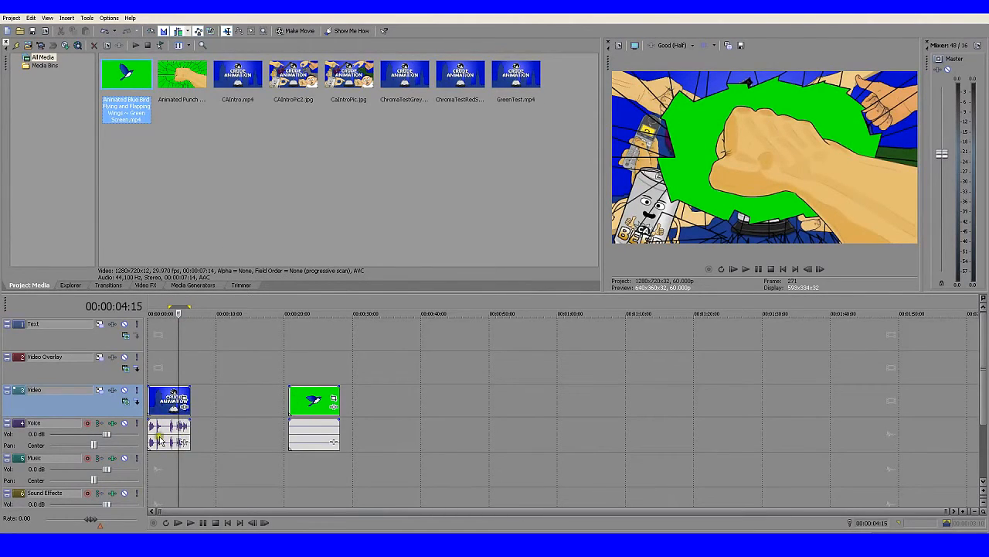
{"action": "left_click_drag", "start_coordinate": [169, 402], "coordinate": [165, 366]}
{"action": "left_click_drag", "start_coordinate": [316, 401], "coordinate": [237, 403]}
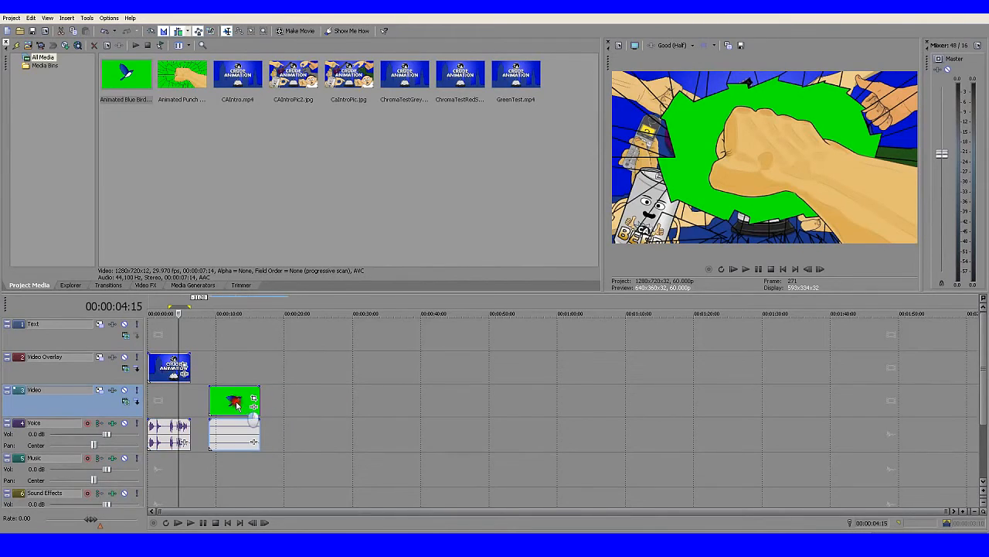
Move the bird clip's audio to the Music track and slide the bird clip to start at about 00:00:04:04
{"action": "left_click_drag", "start_coordinate": [233, 440], "coordinate": [231, 471]}
{"action": "left_click_drag", "start_coordinate": [235, 396], "coordinate": [207, 396]}
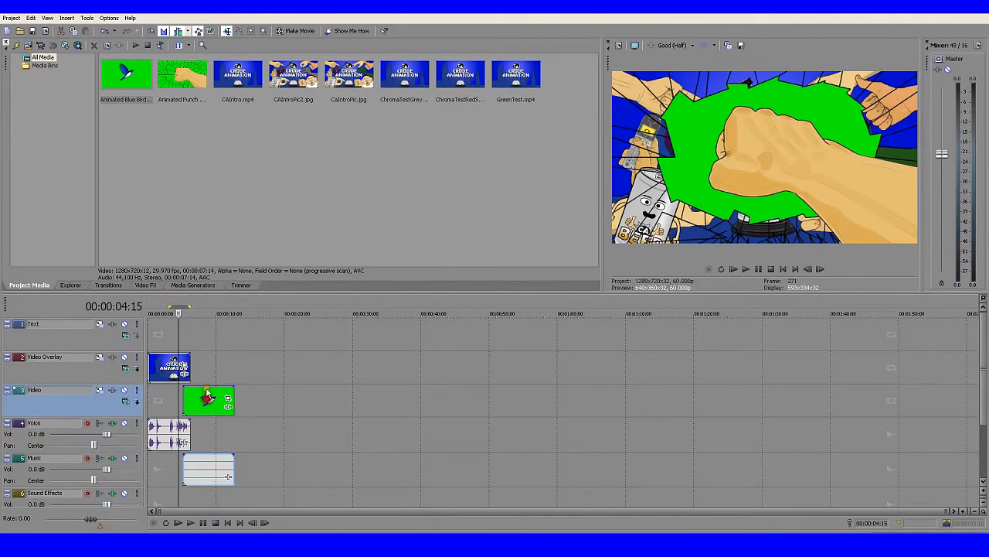
{"action": "mouse_move", "coordinate": [178, 330]}
{"action": "left_mouse_down"}
{"action": "mouse_move", "coordinate": [165, 330]}
{"action": "mouse_move", "coordinate": [175, 331]}
{"action": "left_mouse_up"}
{"action": "left_click_drag", "start_coordinate": [209, 412], "coordinate": [203, 396]}
Apply the Chroma Keyer effect with the Pure Green Screen preset to GreenTest on the Video Overlay track and scrub through the keyed result
{"action": "left_click", "coordinate": [150, 285]}
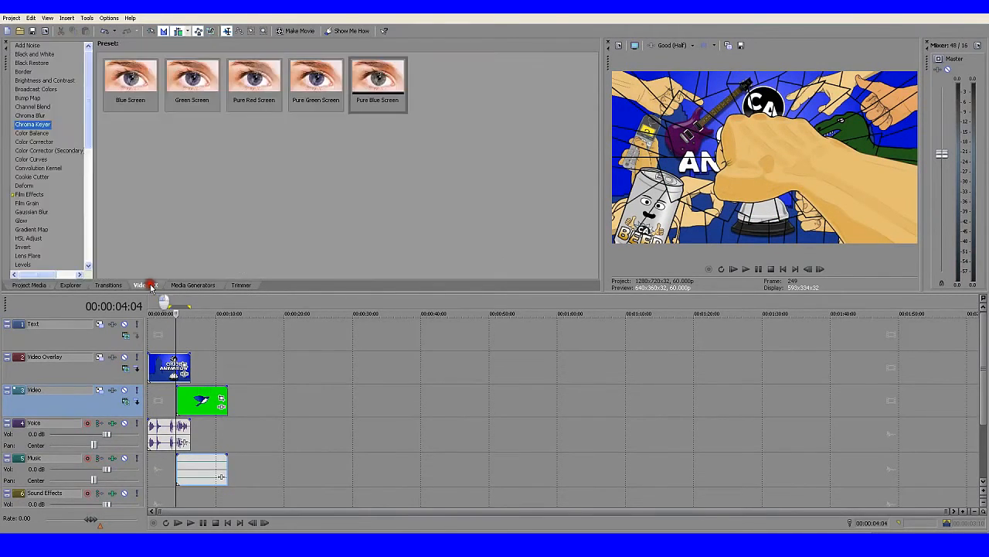
{"action": "left_click", "coordinate": [162, 375]}
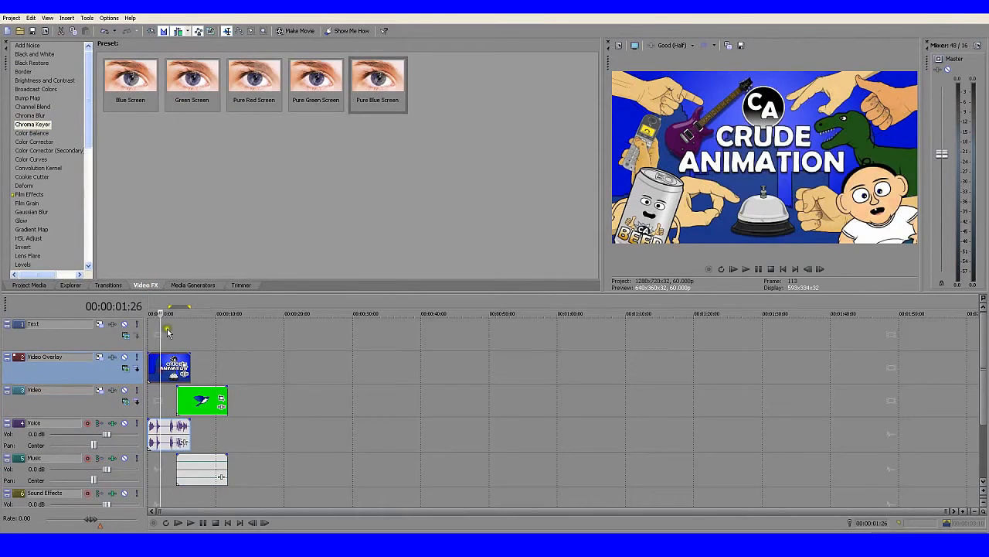
{"action": "mouse_move", "coordinate": [161, 329]}
{"action": "left_mouse_down"}
{"action": "mouse_move", "coordinate": [210, 329]}
{"action": "mouse_move", "coordinate": [172, 326]}
{"action": "left_mouse_up"}
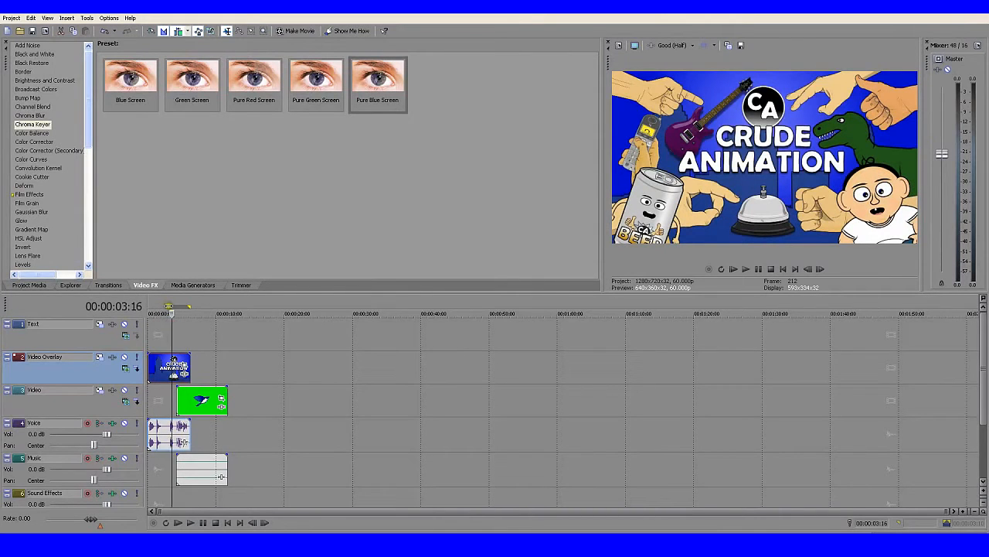
{"action": "left_click_drag", "start_coordinate": [317, 77], "coordinate": [177, 365]}
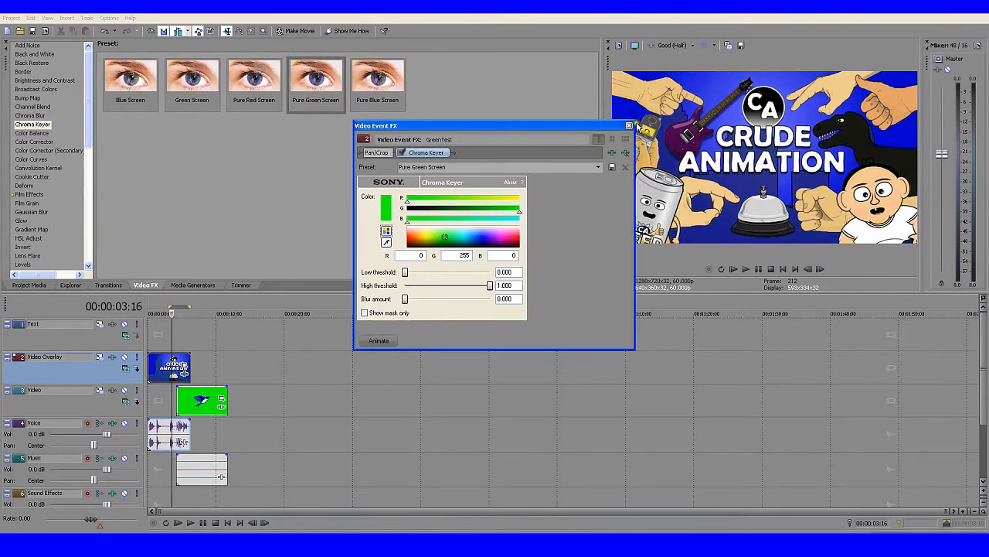
{"action": "left_click", "coordinate": [630, 125]}
{"action": "left_click", "coordinate": [166, 336]}
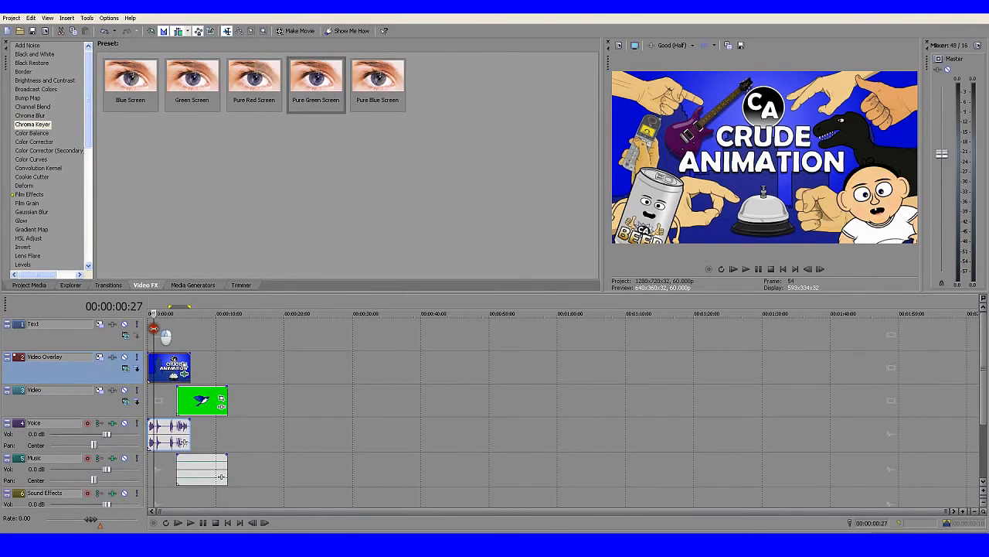
{"action": "mouse_move", "coordinate": [153, 328]}
{"action": "left_mouse_down"}
{"action": "mouse_move", "coordinate": [130, 330]}
{"action": "mouse_move", "coordinate": [160, 330]}
{"action": "left_mouse_up"}
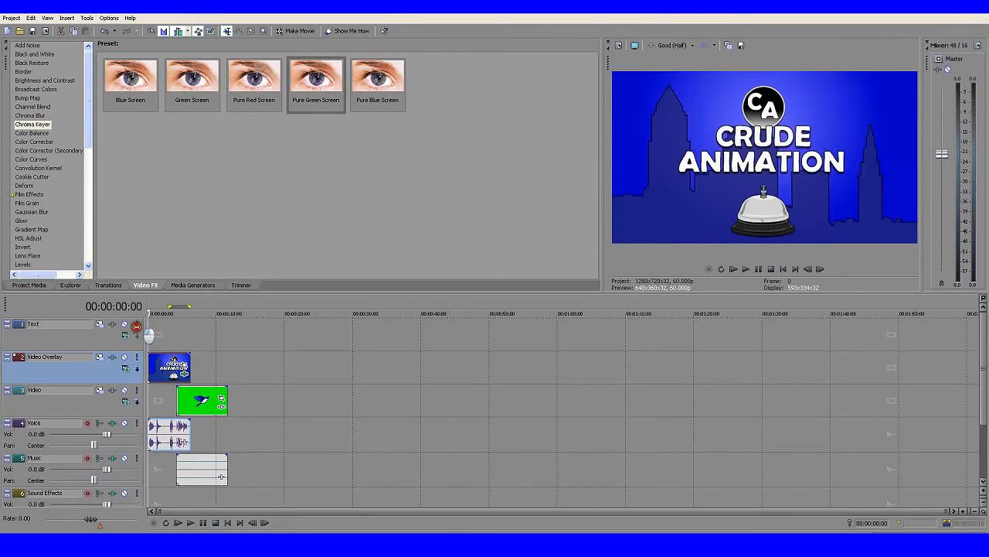
{"action": "left_click_drag", "start_coordinate": [172, 326], "coordinate": [98, 332]}
Replace GreenTest on the Video Overlay track with the ChromaTestGreyDinosaur clip at the timeline start and preview it
{"action": "left_click", "coordinate": [30, 285]}
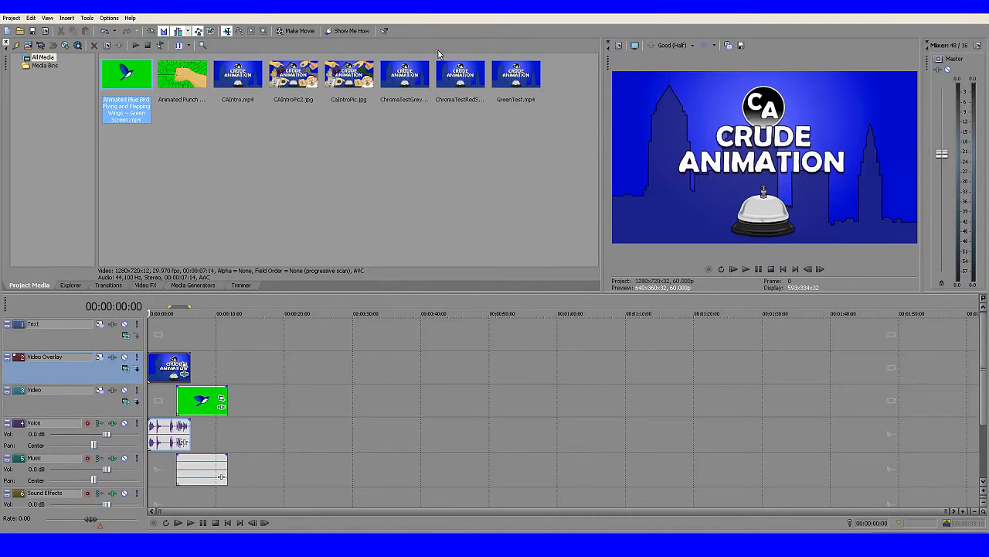
{"action": "left_click_drag", "start_coordinate": [413, 78], "coordinate": [348, 365]}
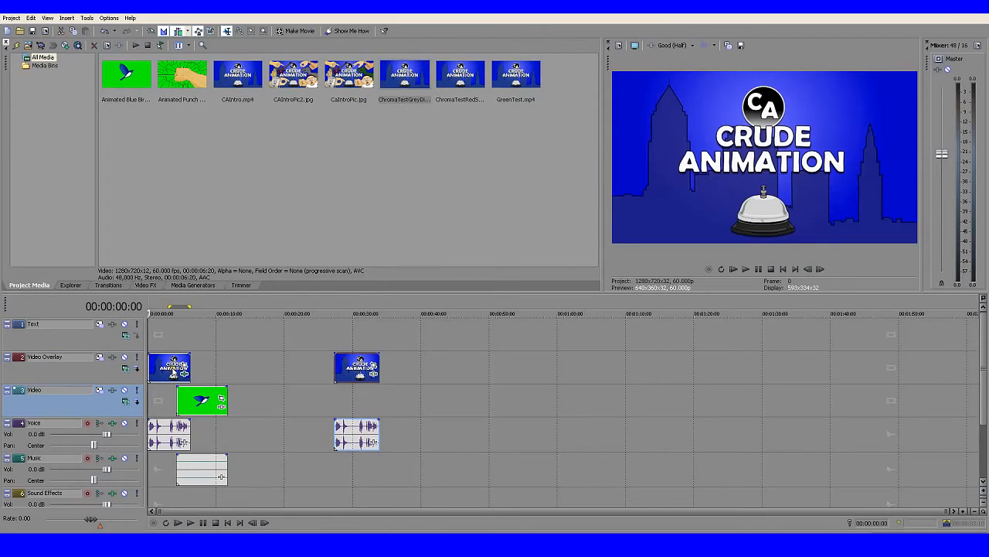
{"action": "left_click_drag", "start_coordinate": [174, 372], "coordinate": [323, 371]}
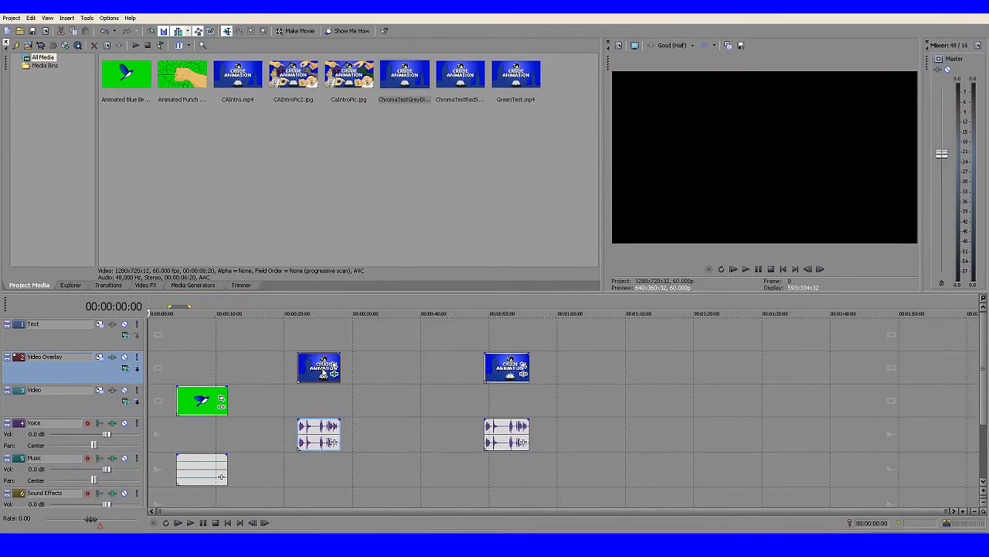
{"action": "key", "text": "ctrl+z"}
{"action": "key", "text": "ctrl+z"}
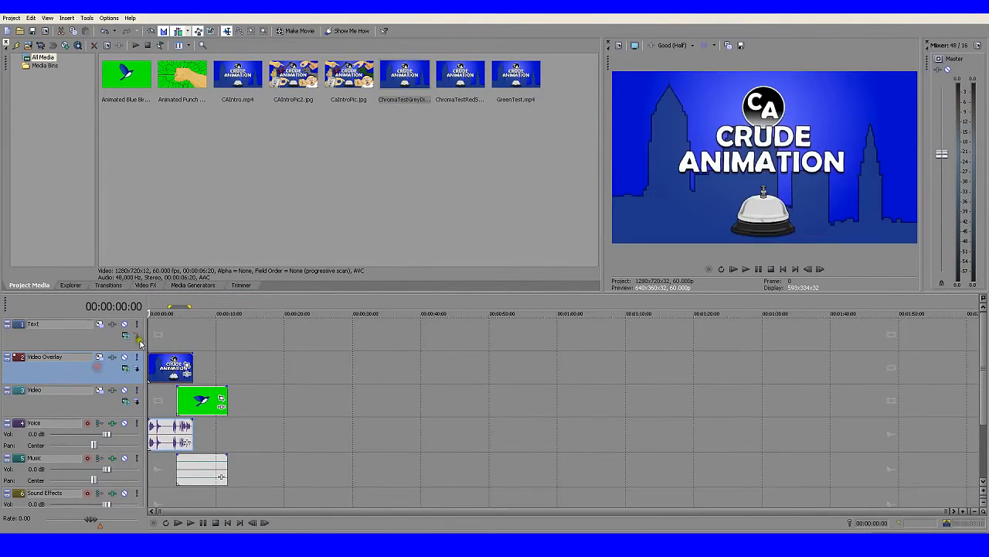
{"action": "left_click", "coordinate": [180, 334]}
{"action": "left_click_drag", "start_coordinate": [182, 326], "coordinate": [139, 330]}
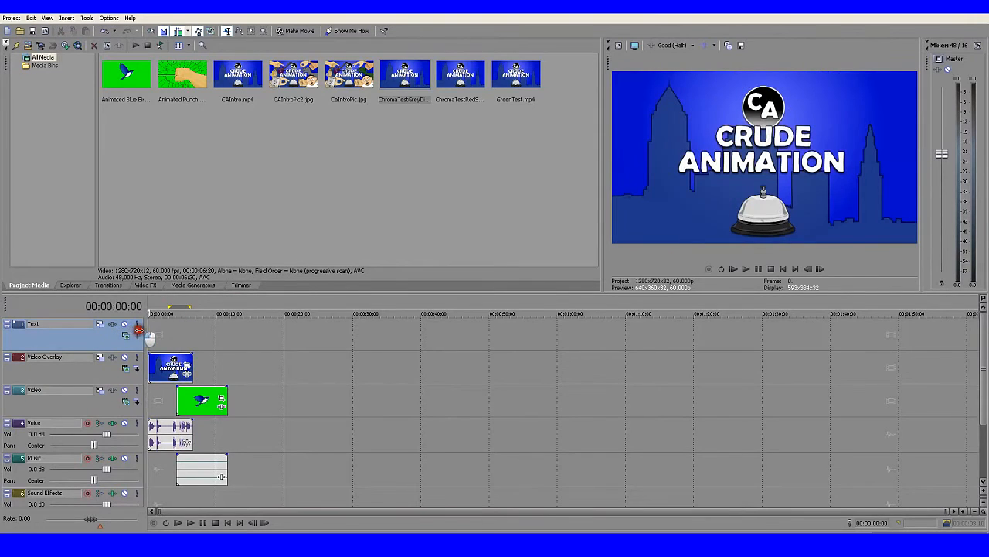
{"action": "key", "text": "space"}
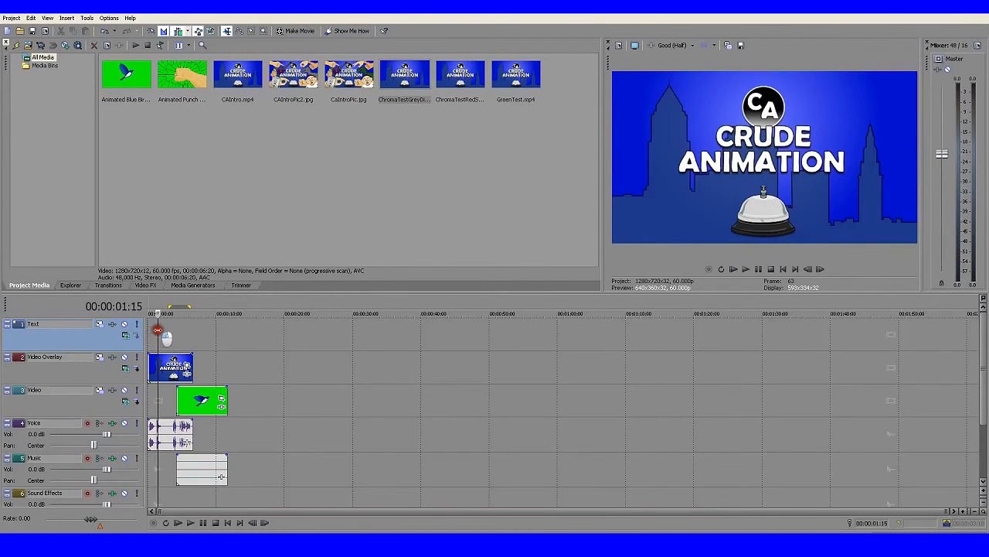
Apply the Chroma Keyer effect with the Pure Green Screen preset to the ChromaTestGreyDinosaur clip and close the effect settings
{"action": "left_click", "coordinate": [154, 286]}
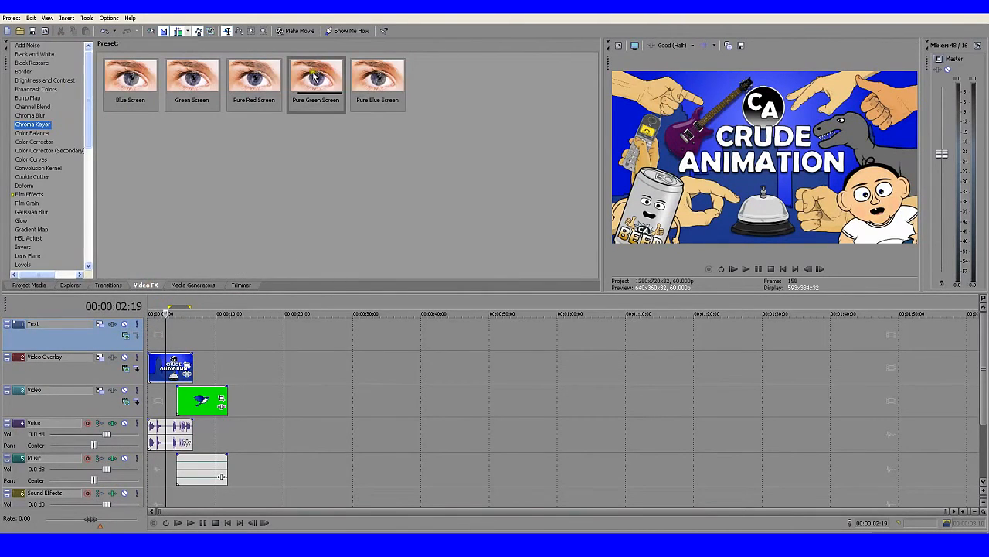
{"action": "left_click_drag", "start_coordinate": [314, 75], "coordinate": [176, 362]}
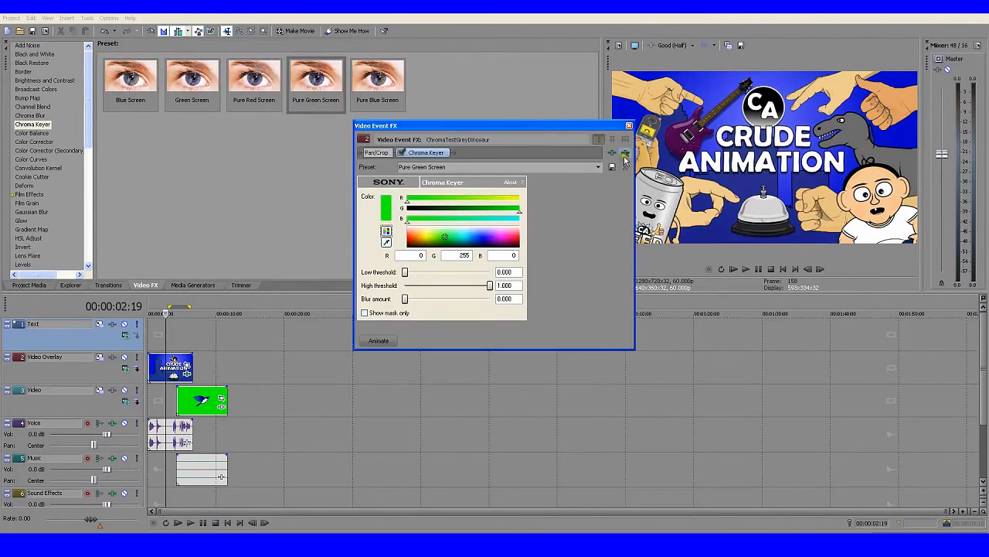
{"action": "left_click", "coordinate": [629, 127]}
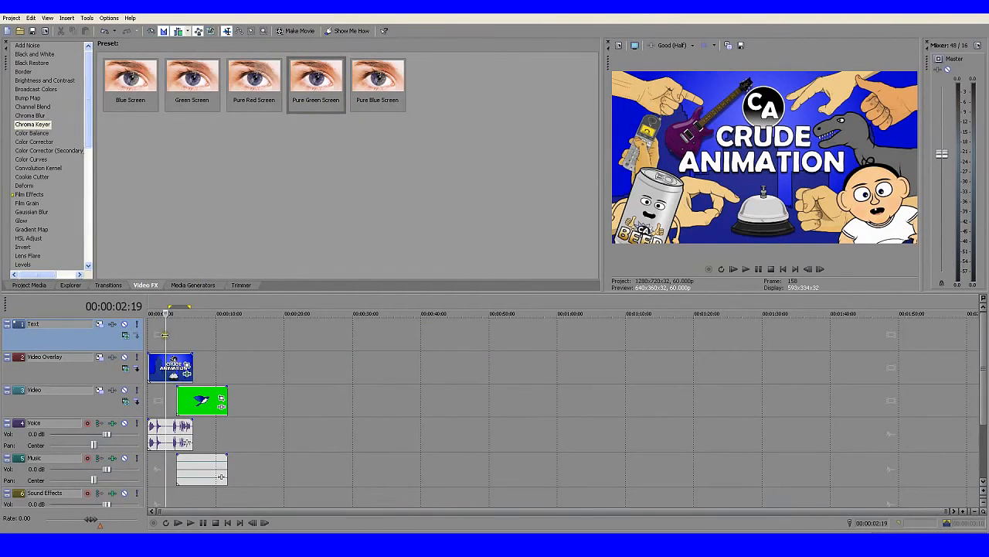
Lower the Chroma Keyer high threshold of the ChromaTestGreyDinosaur clip to 0.690 and close the effect settings
{"action": "left_click", "coordinate": [175, 337]}
{"action": "mouse_move", "coordinate": [174, 338]}
{"action": "left_mouse_down"}
{"action": "mouse_move", "coordinate": [194, 338]}
{"action": "mouse_move", "coordinate": [156, 337]}
{"action": "mouse_move", "coordinate": [167, 337]}
{"action": "left_mouse_up"}
{"action": "left_click", "coordinate": [221, 398]}
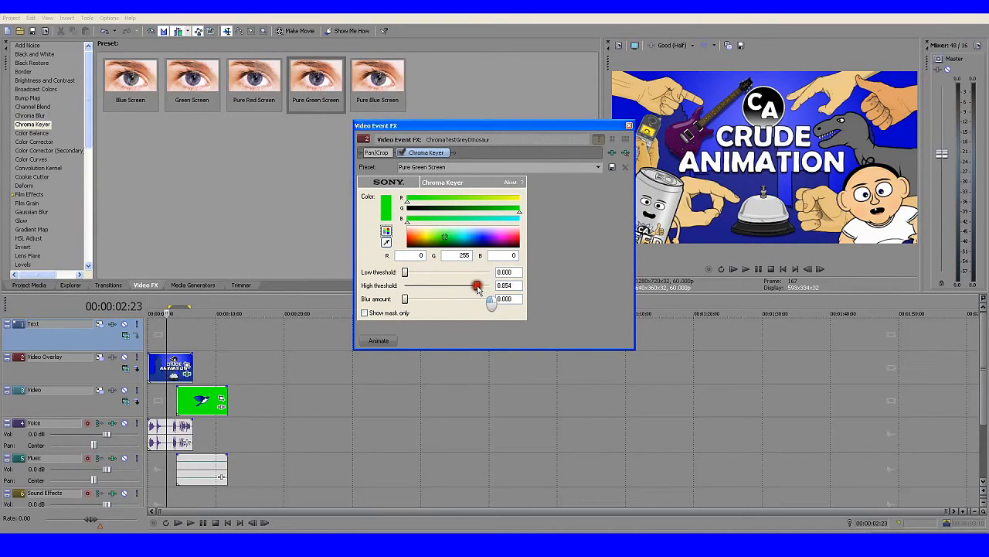
{"action": "left_click_drag", "start_coordinate": [471, 287], "coordinate": [464, 286]}
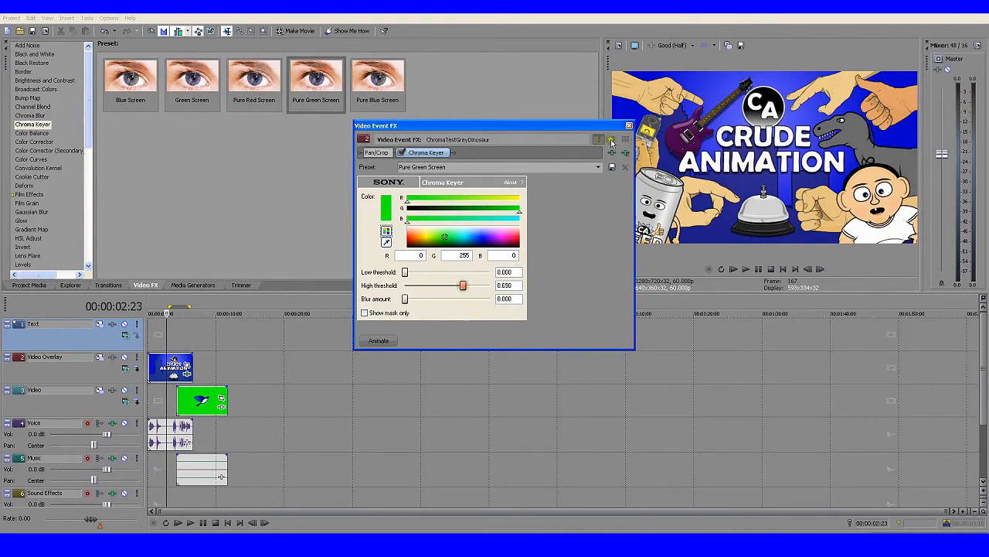
{"action": "left_click", "coordinate": [629, 125]}
Turn on Disable resample in the properties of the bird clip on the Video track
{"action": "mouse_move", "coordinate": [169, 328]}
{"action": "left_mouse_down"}
{"action": "mouse_move", "coordinate": [159, 328]}
{"action": "mouse_move", "coordinate": [193, 325]}
{"action": "mouse_move", "coordinate": [173, 328]}
{"action": "left_mouse_up"}
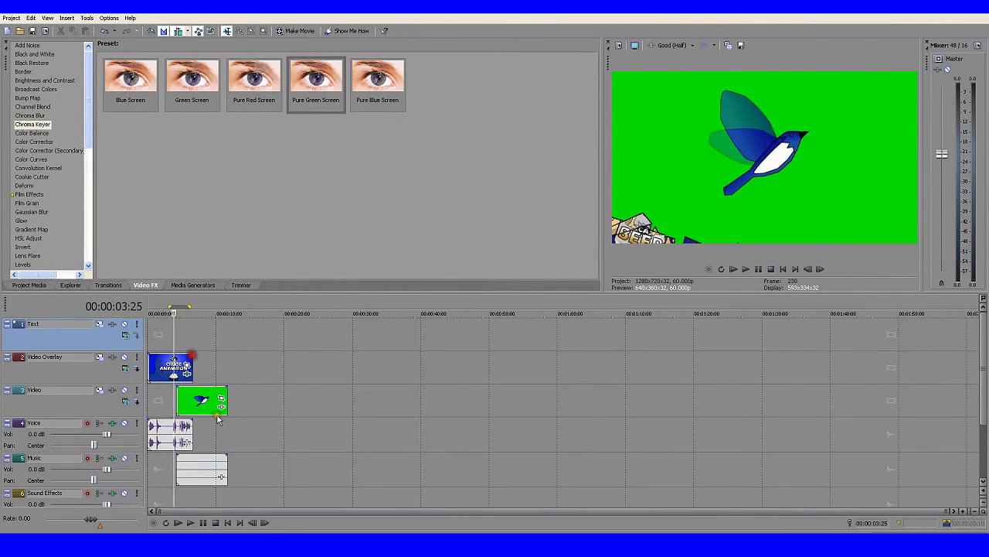
{"action": "left_click", "coordinate": [221, 404]}
{"action": "right_click", "coordinate": [216, 403]}
{"action": "left_click", "coordinate": [245, 392]}
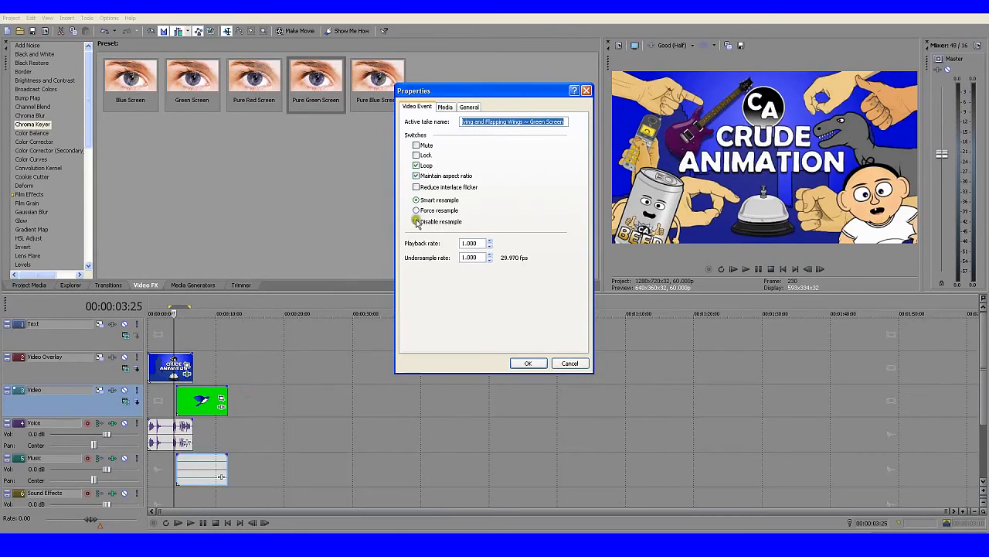
{"action": "left_click", "coordinate": [416, 221]}
{"action": "left_click", "coordinate": [528, 362]}
Turn on Disable resample for the ChromaTestGreyDinosaur clip and preview the keyed result from the timeline start
{"action": "left_click", "coordinate": [168, 367]}
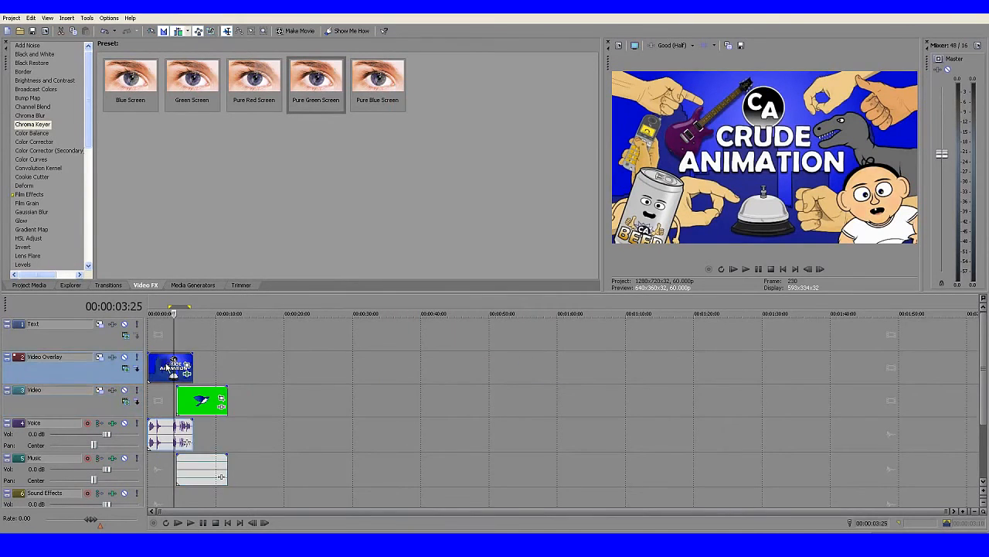
{"action": "right_click", "coordinate": [168, 367]}
{"action": "left_click", "coordinate": [232, 354]}
{"action": "left_click", "coordinate": [416, 222]}
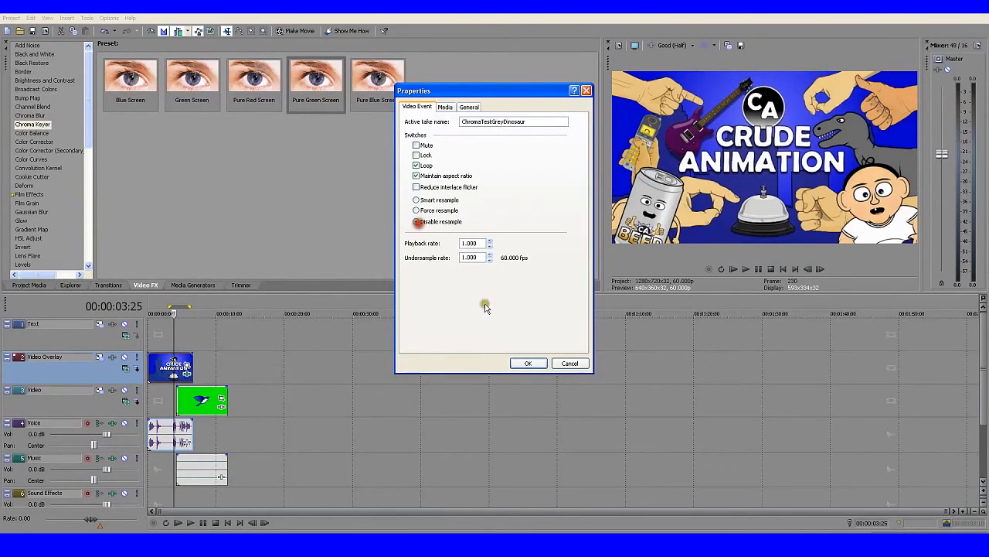
{"action": "left_click", "coordinate": [526, 364]}
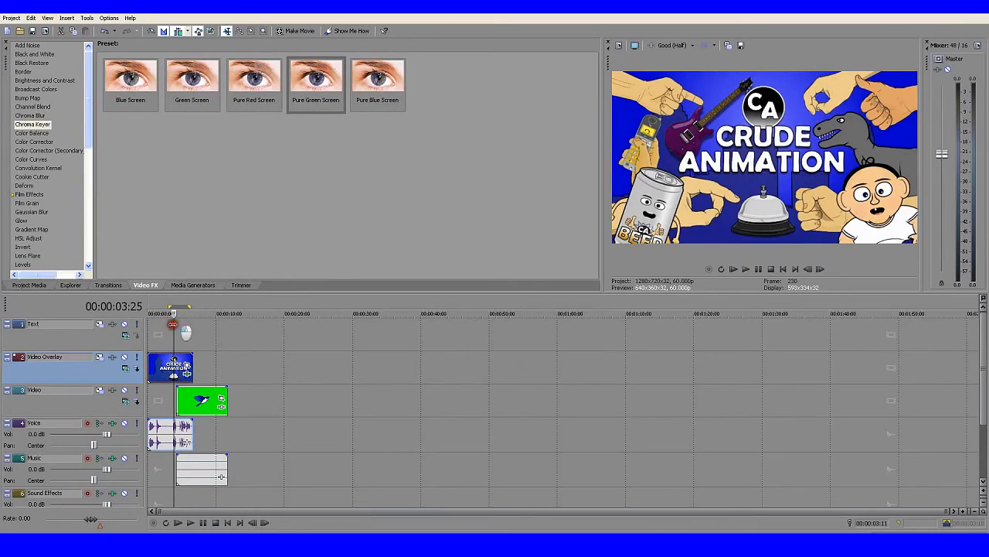
{"action": "left_click_drag", "start_coordinate": [186, 332], "coordinate": [120, 335]}
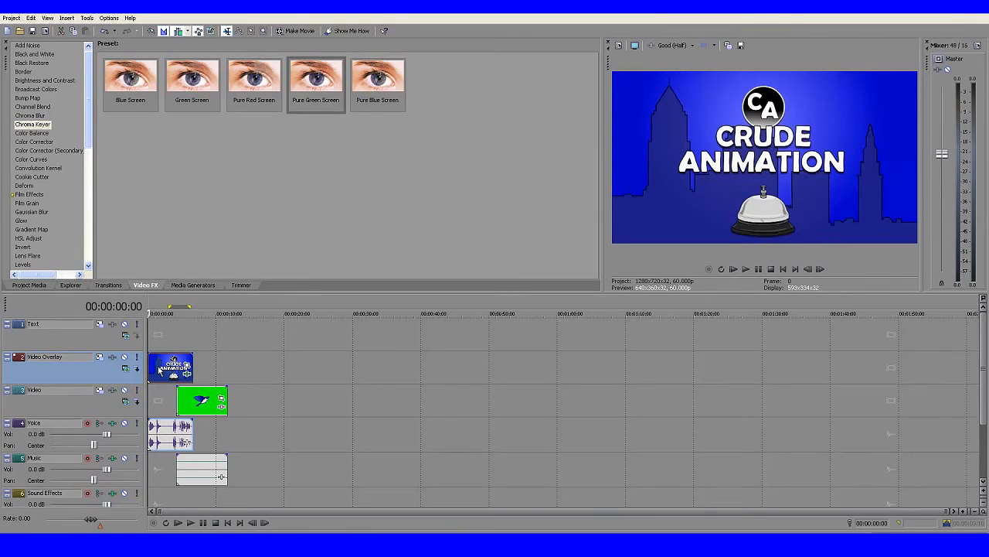
{"action": "key", "text": "space"}
Replace the grey-dinosaur clip on the Video Overlay track with ChromaTestRedScreen at the timeline start and scrub to about 00:00:03:20
{"action": "key", "text": "Delete"}
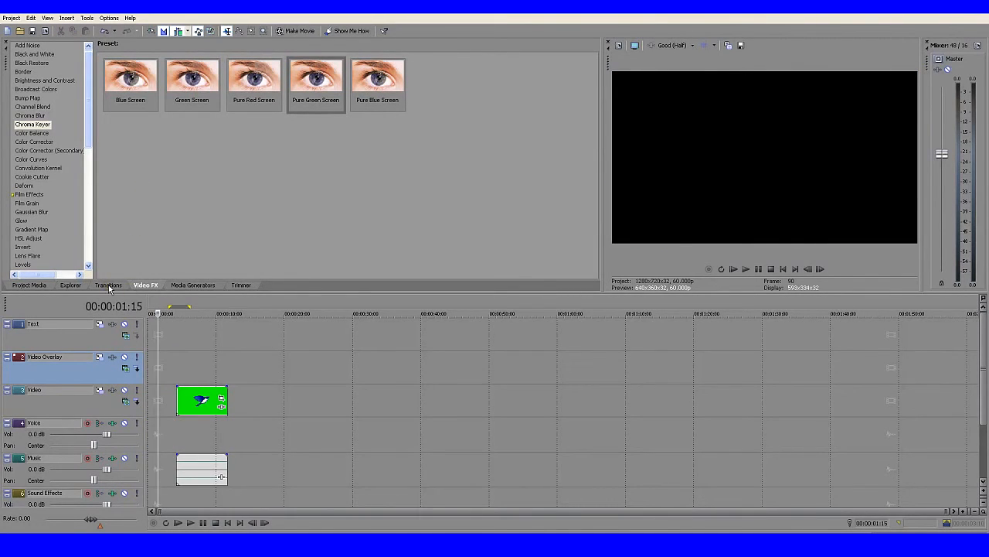
{"action": "left_click", "coordinate": [33, 285]}
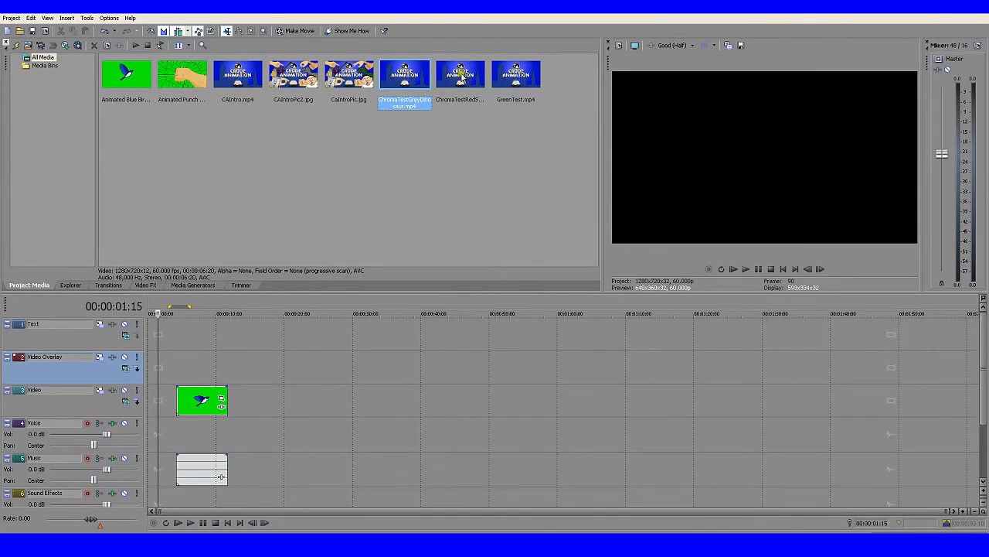
{"action": "left_click_drag", "start_coordinate": [464, 77], "coordinate": [155, 367]}
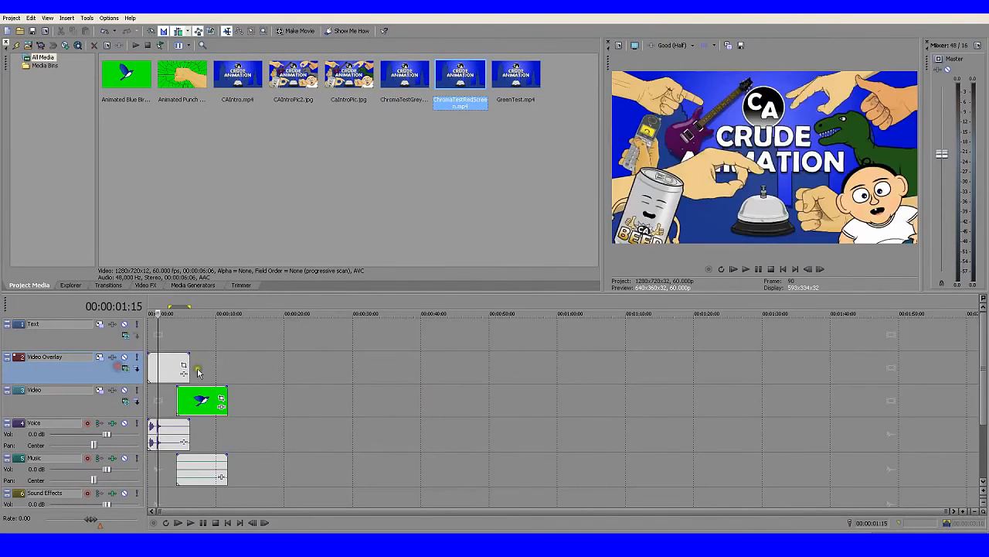
{"action": "left_click_drag", "start_coordinate": [157, 328], "coordinate": [184, 334]}
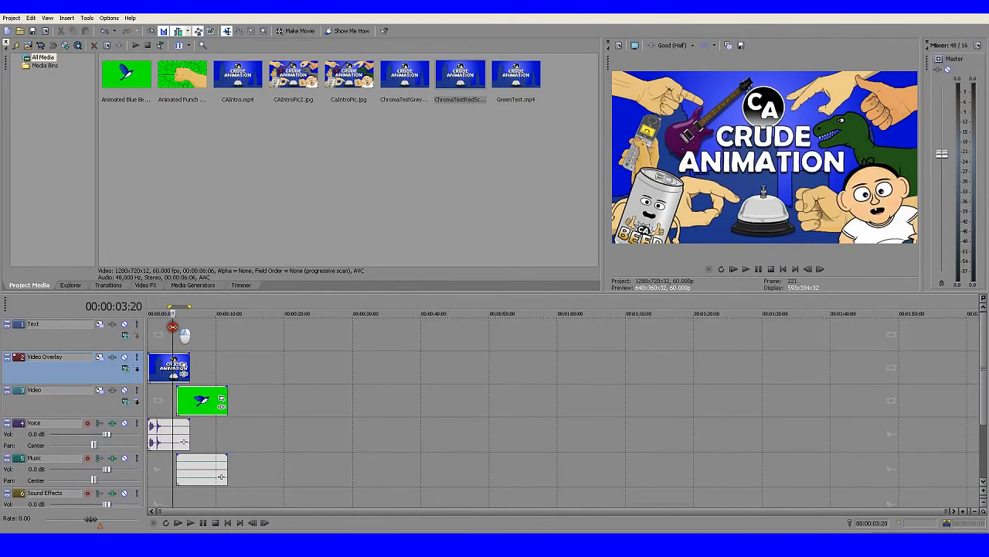
Apply the Chroma Keyer effect with the Pure Red Screen preset to the ChromaTestRedScreen clip and close the effect settings
{"action": "left_click", "coordinate": [145, 286]}
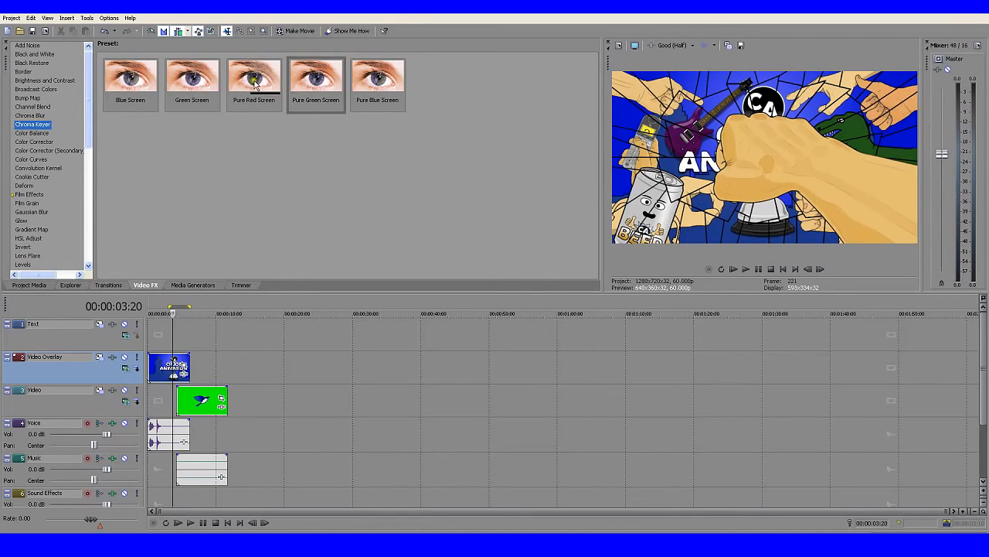
{"action": "left_click_drag", "start_coordinate": [255, 85], "coordinate": [176, 363]}
{"action": "left_click", "coordinate": [628, 124]}
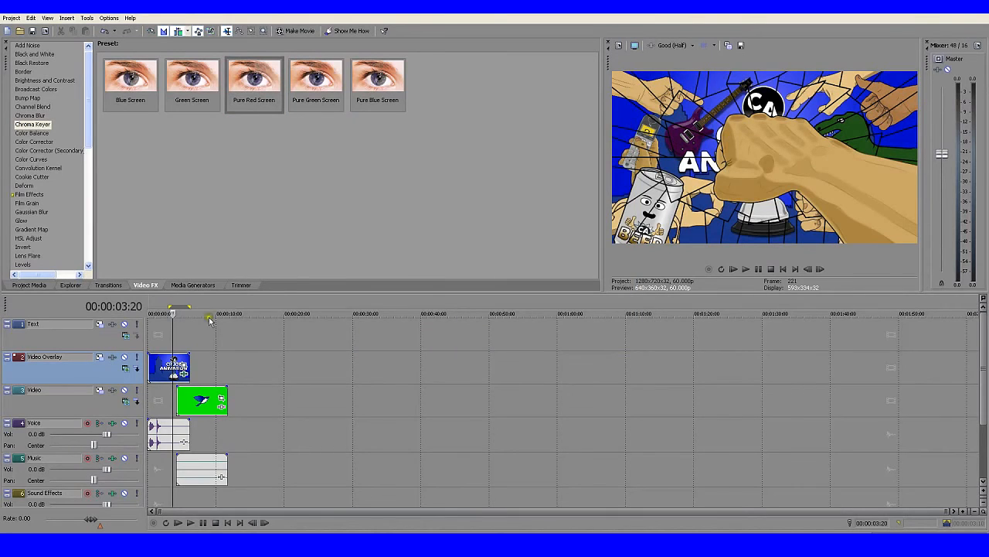
At about 00:00:04:13, lower the Chroma Keyer high threshold of the ChromaTestRedScreen clip to about 0.345 and close the effect settings
{"action": "left_click", "coordinate": [177, 330]}
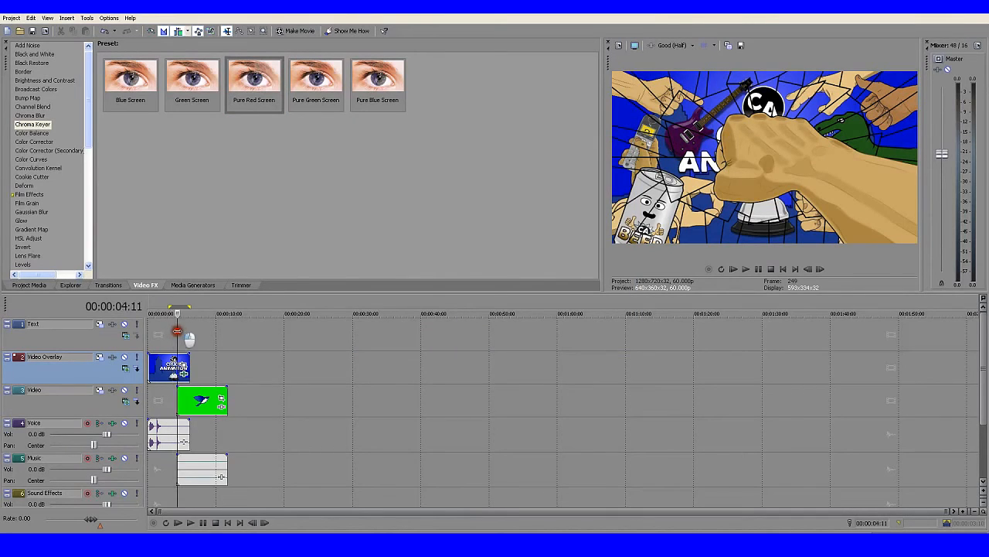
{"action": "left_click", "coordinate": [184, 374]}
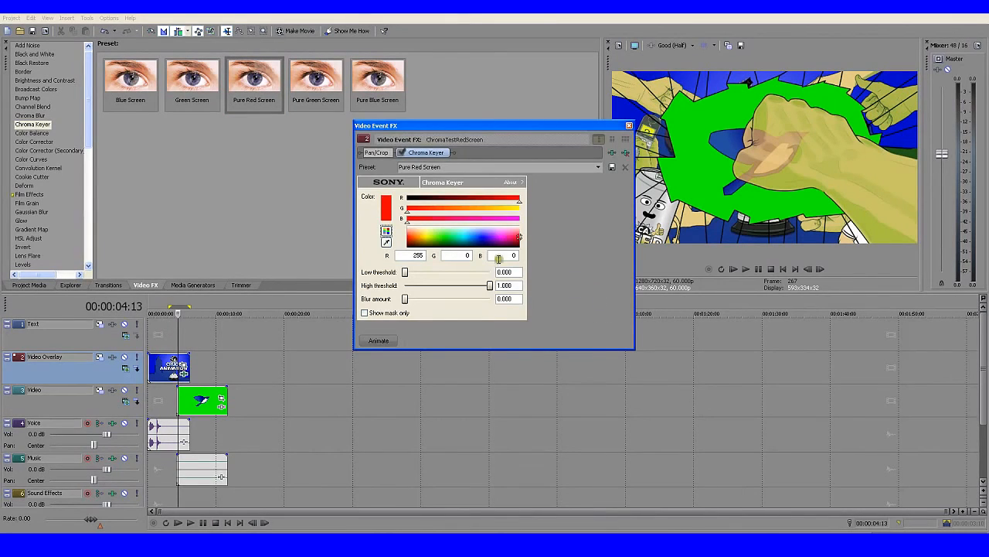
{"action": "left_click_drag", "start_coordinate": [490, 285], "coordinate": [435, 289]}
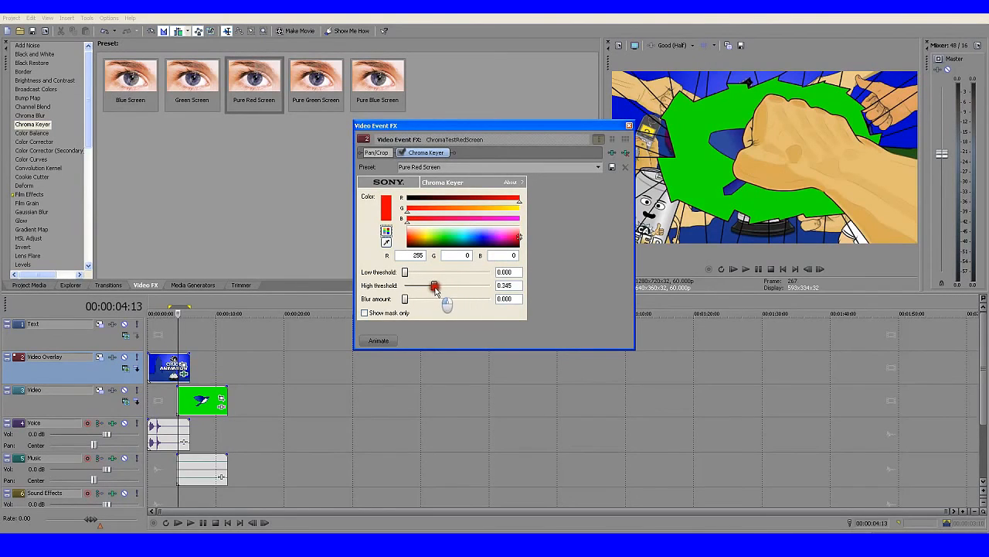
{"action": "left_click", "coordinate": [629, 125]}
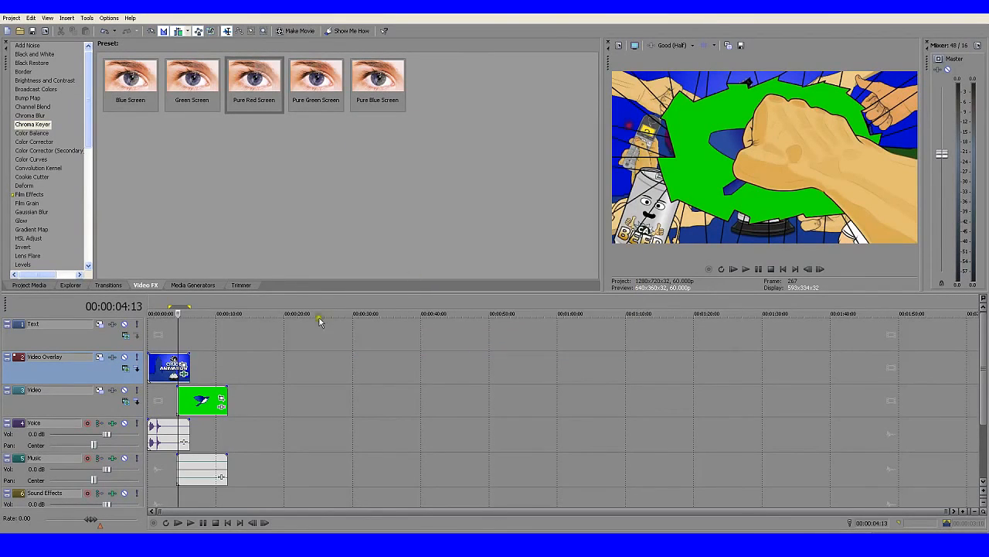
Scrub through the red-screen keyed transition into the bird clip, up to about 00:00:07:27
{"action": "mouse_move", "coordinate": [177, 327]}
{"action": "left_mouse_down"}
{"action": "mouse_move", "coordinate": [196, 328]}
{"action": "mouse_move", "coordinate": [150, 327]}
{"action": "mouse_move", "coordinate": [197, 327]}
{"action": "left_mouse_up"}
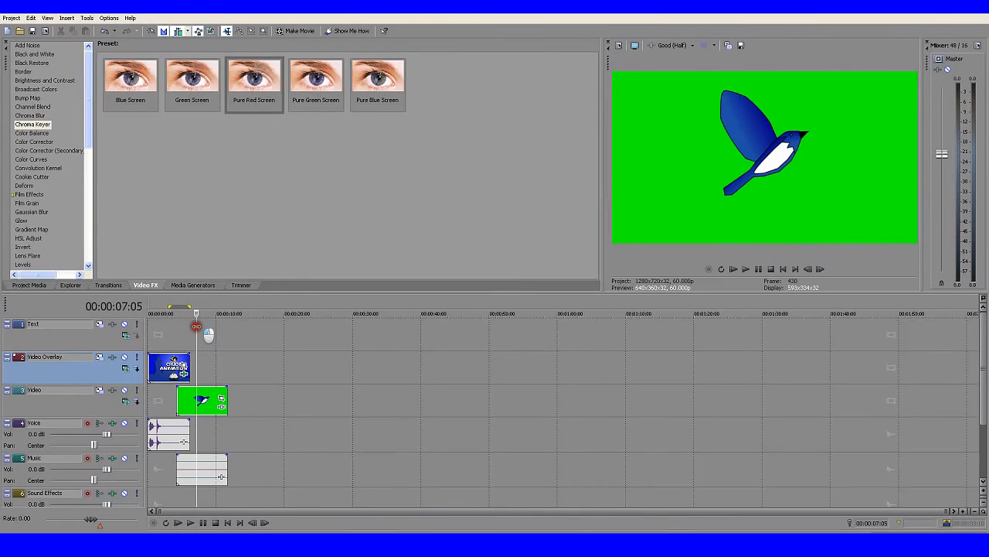
{"action": "mouse_move", "coordinate": [196, 327]}
{"action": "left_mouse_down"}
{"action": "mouse_move", "coordinate": [147, 329]}
{"action": "mouse_move", "coordinate": [195, 330]}
{"action": "left_mouse_up"}
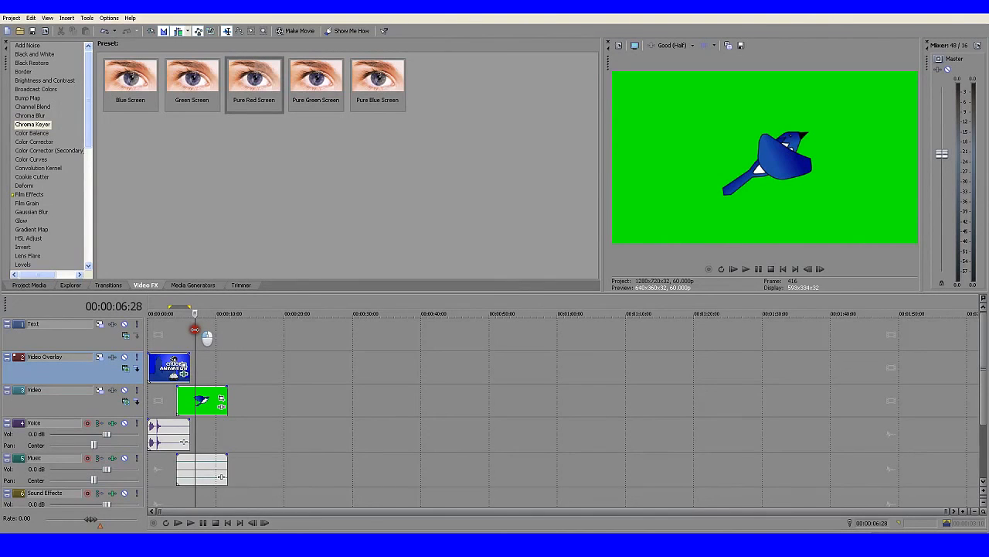
{"action": "mouse_move", "coordinate": [207, 337]}
{"action": "left_mouse_down"}
{"action": "mouse_move", "coordinate": [220, 338]}
{"action": "mouse_move", "coordinate": [152, 338]}
{"action": "mouse_move", "coordinate": [213, 337]}
{"action": "left_mouse_up"}
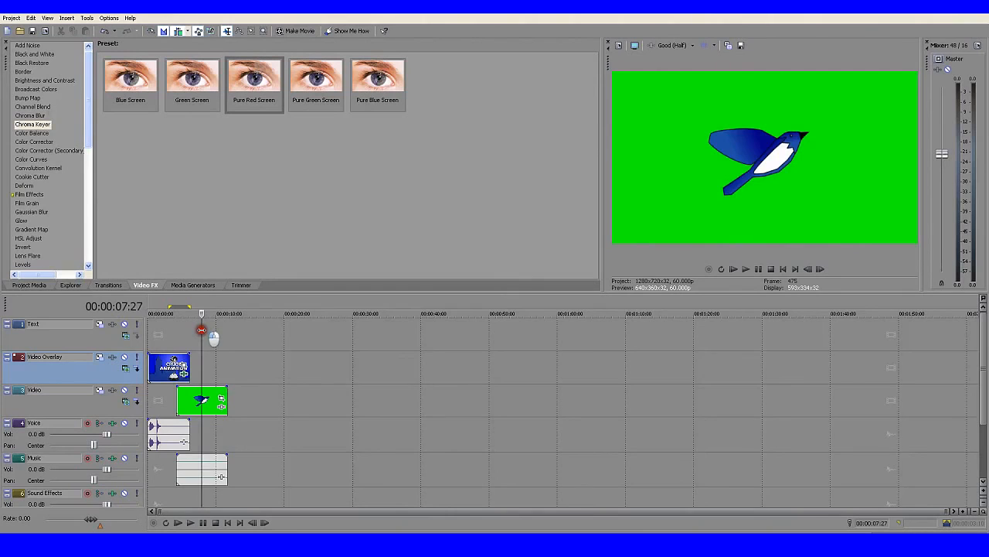